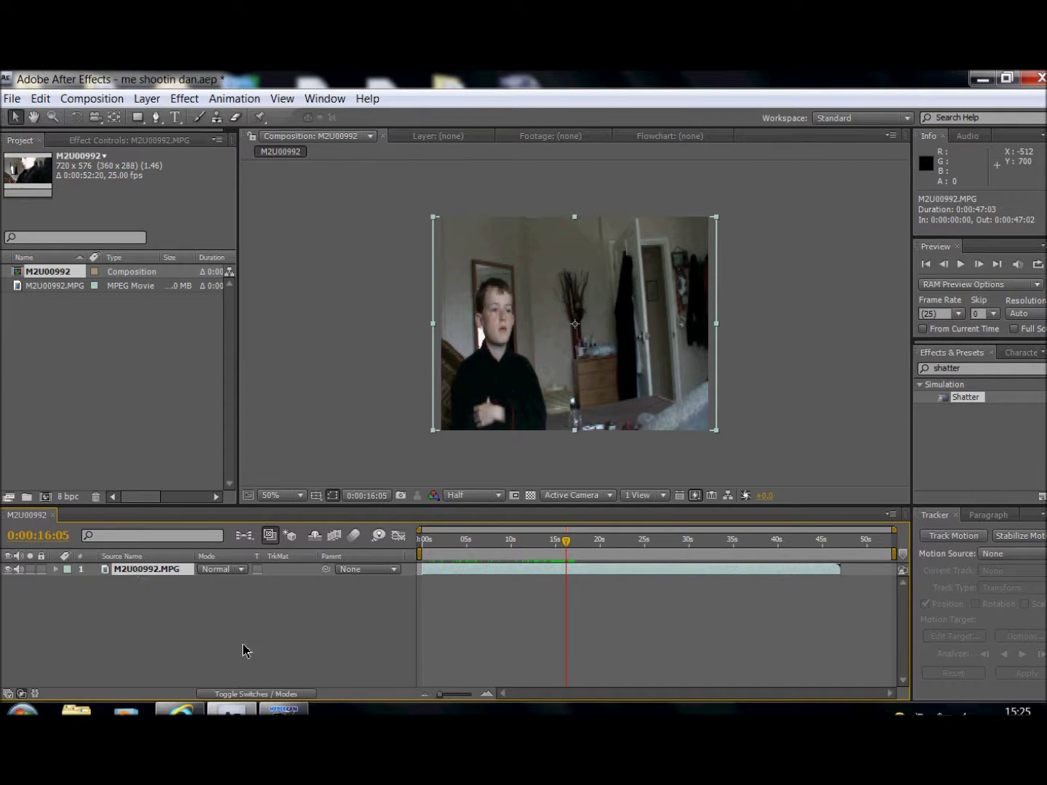
Step: Duplicate the M2U00992.MPG layer and trim the start of the upper copy to about 0:00:22:09
key("ctrl+d")
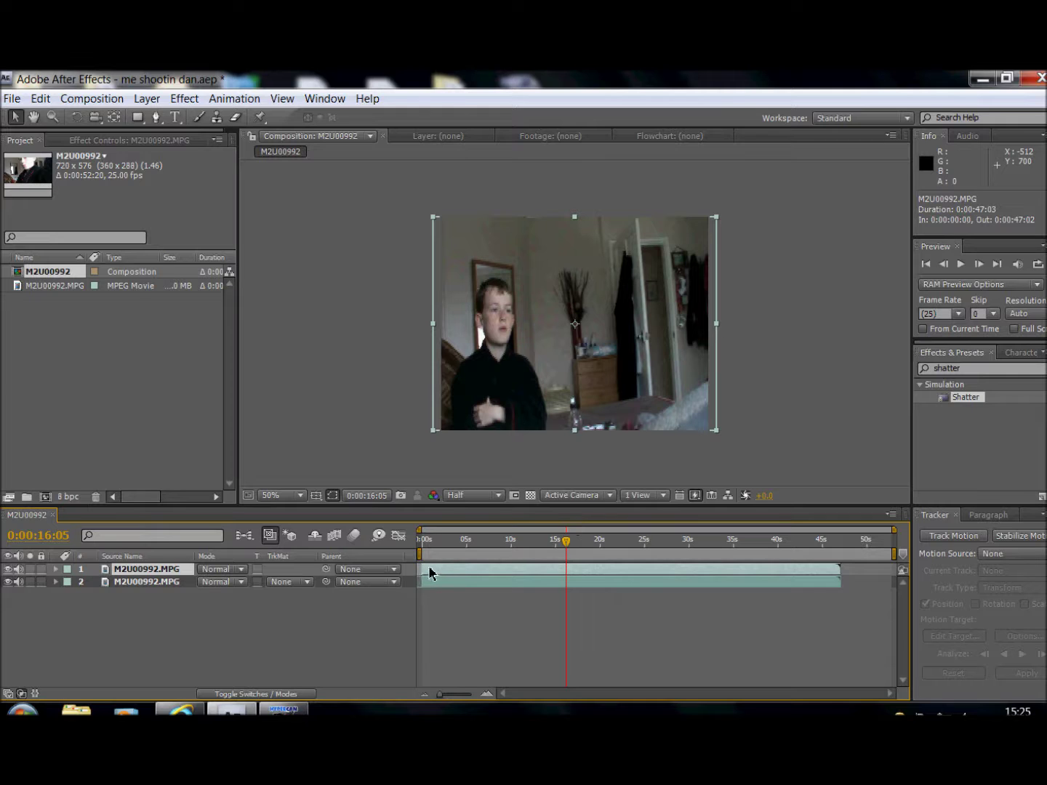
left_click_drag(567, 547, 623, 560)
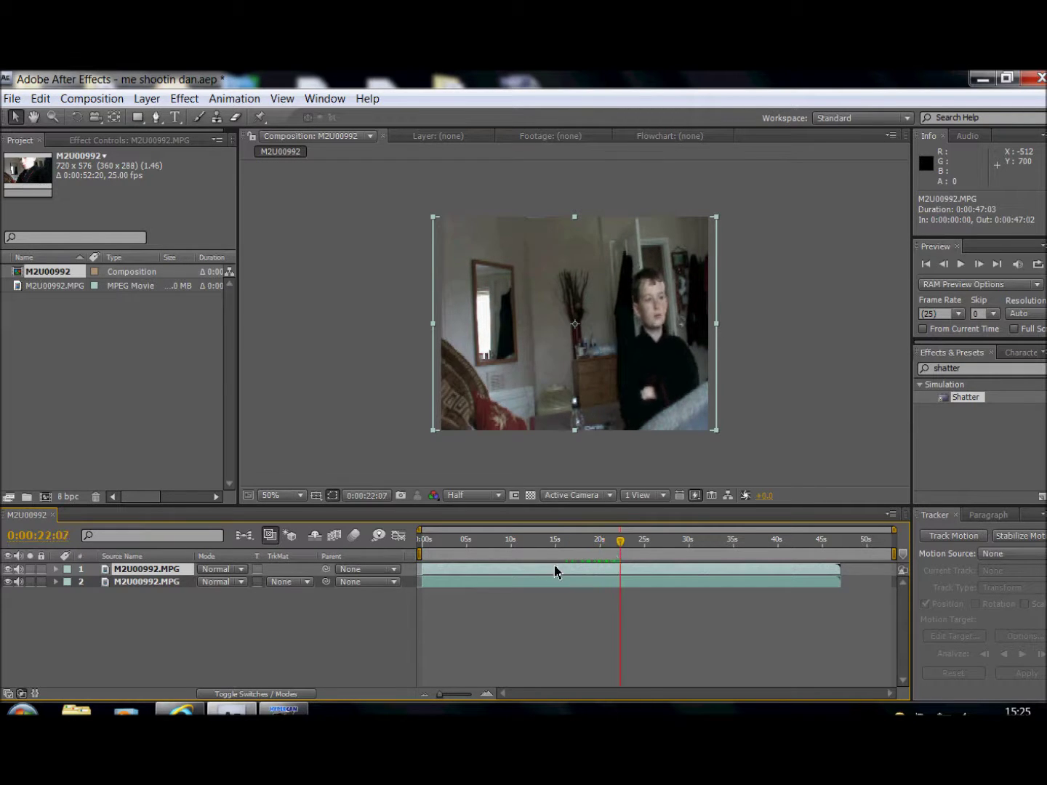
left_click_drag(423, 568, 619, 575)
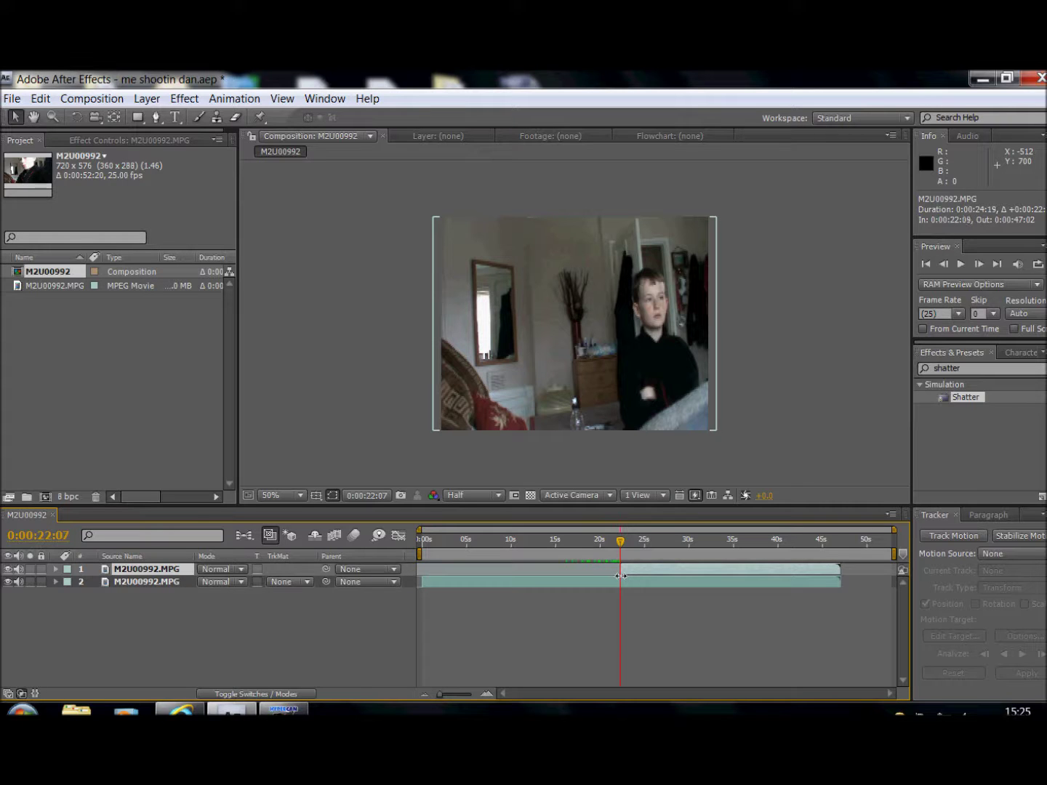
Step: Trim the end of the lower M2U00992.MPG layer to 0:00:15:08
left_click_drag(620, 544, 559, 557)
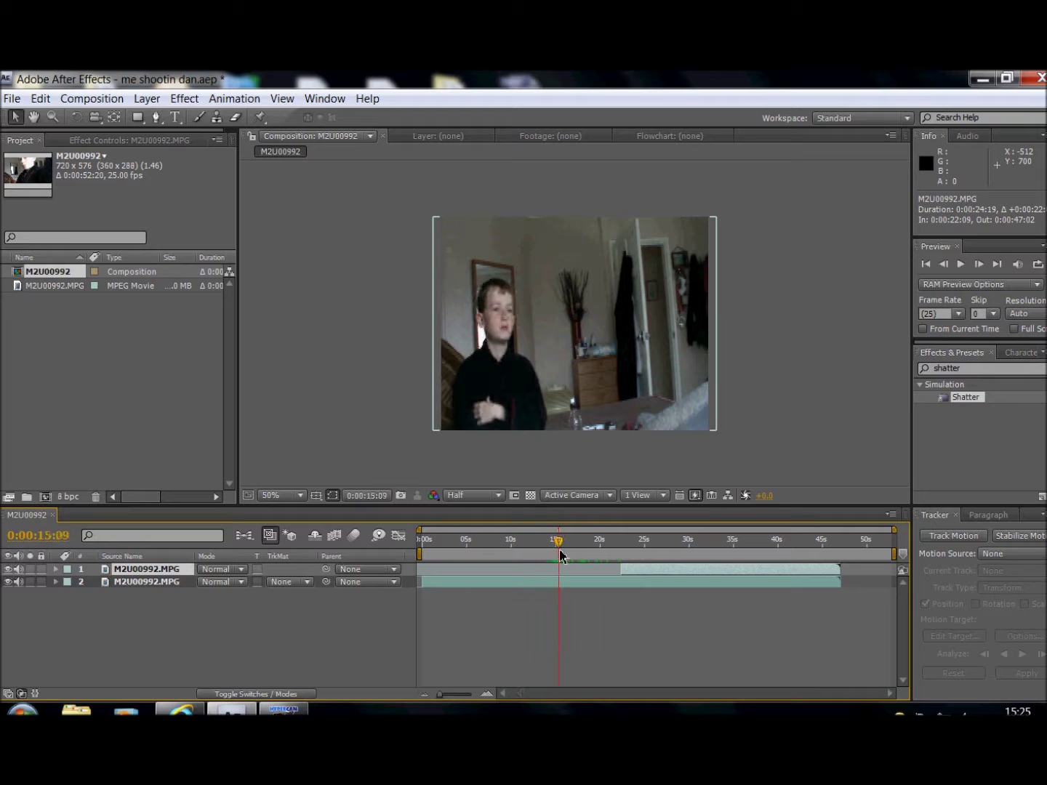
left_click(611, 584)
left_click_drag(848, 583, 558, 599)
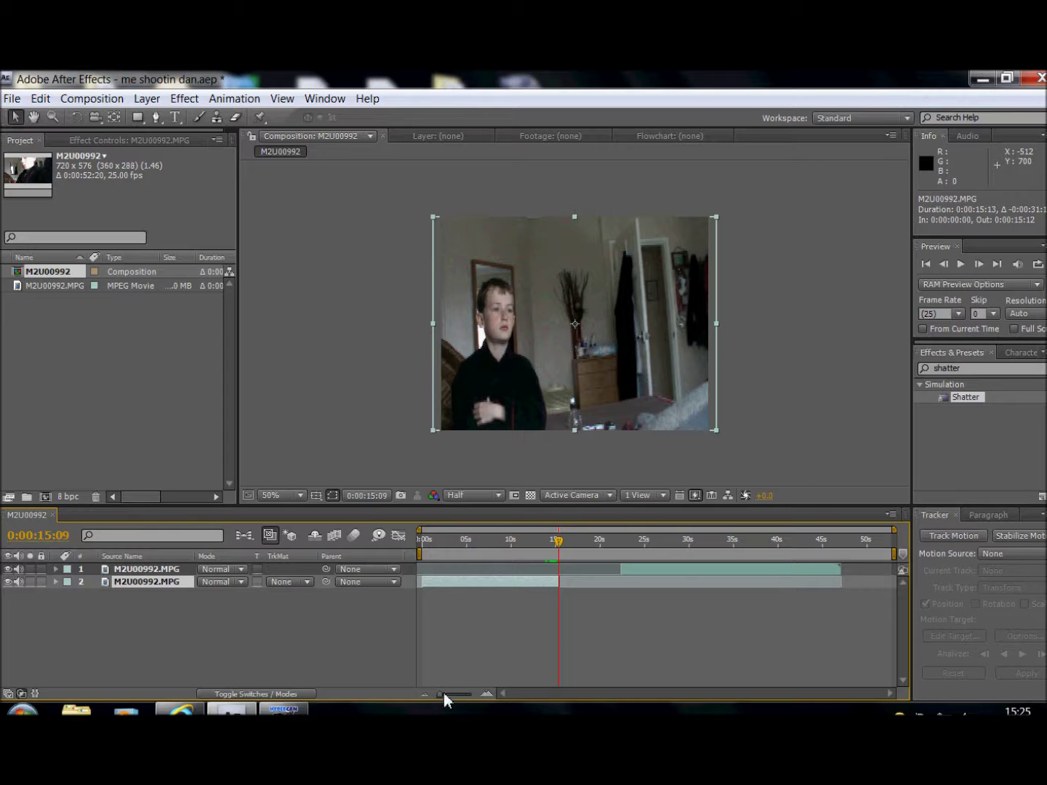
left_click_drag(441, 694, 471, 694)
left_click_drag(806, 585, 664, 585)
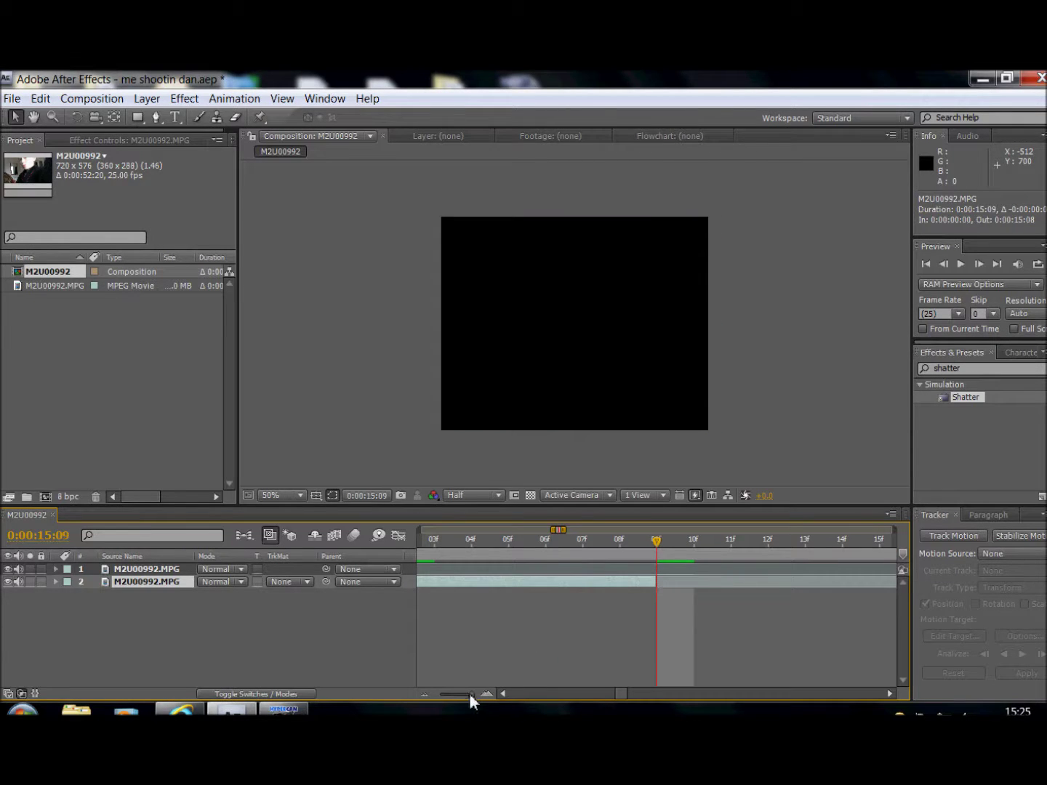
Step: Slide the trimmed upper clip to the composition's beginning and align the starts of both layers at -0:00:00:01
left_click_drag(470, 693, 442, 697)
left_click_drag(667, 571, 463, 571)
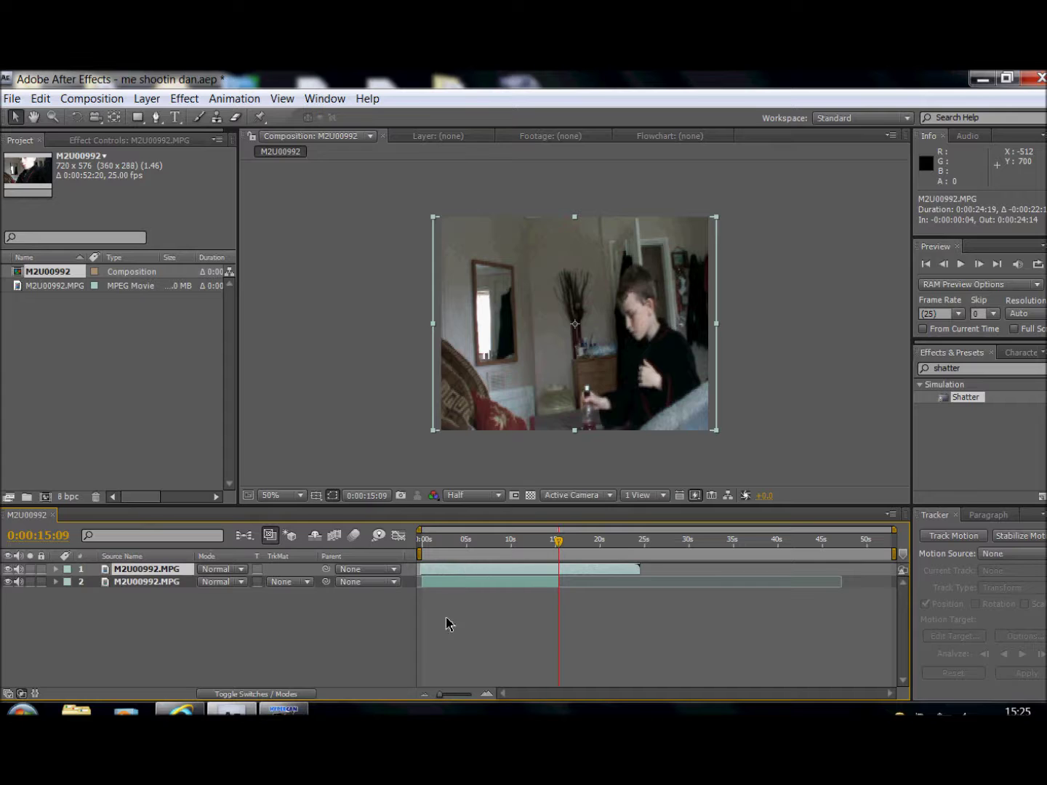
left_click_drag(438, 692, 499, 693)
left_click_drag(629, 693, 494, 691)
left_click(433, 581)
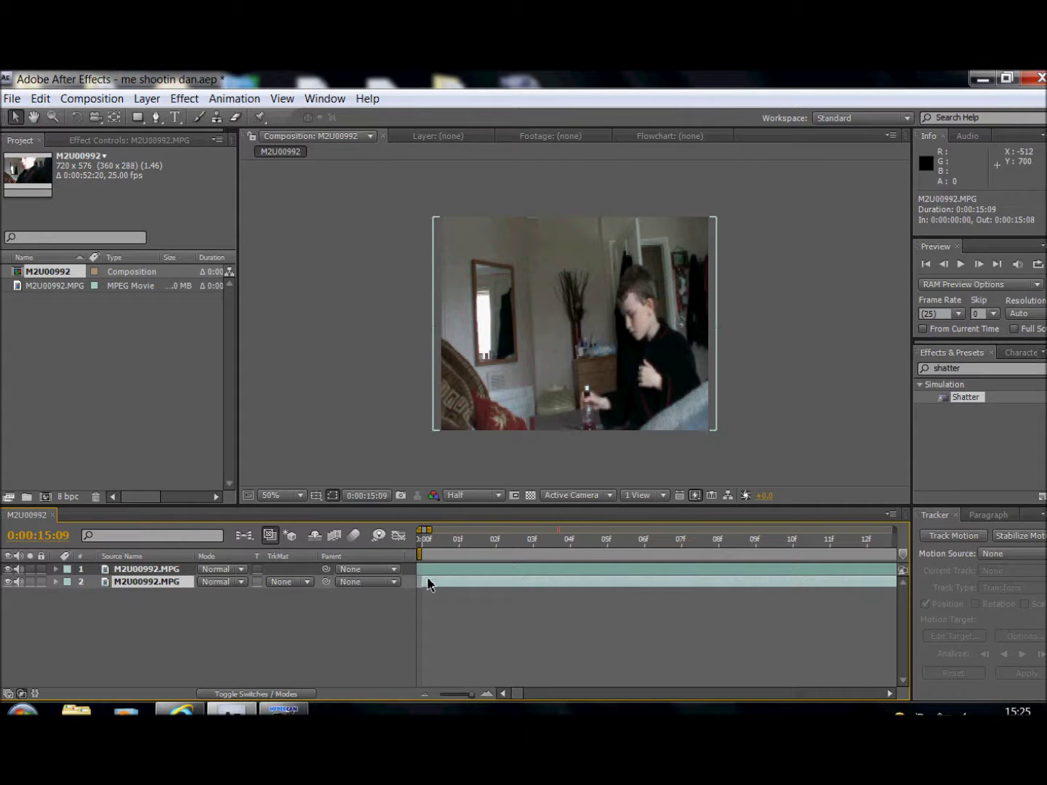
left_click(445, 573)
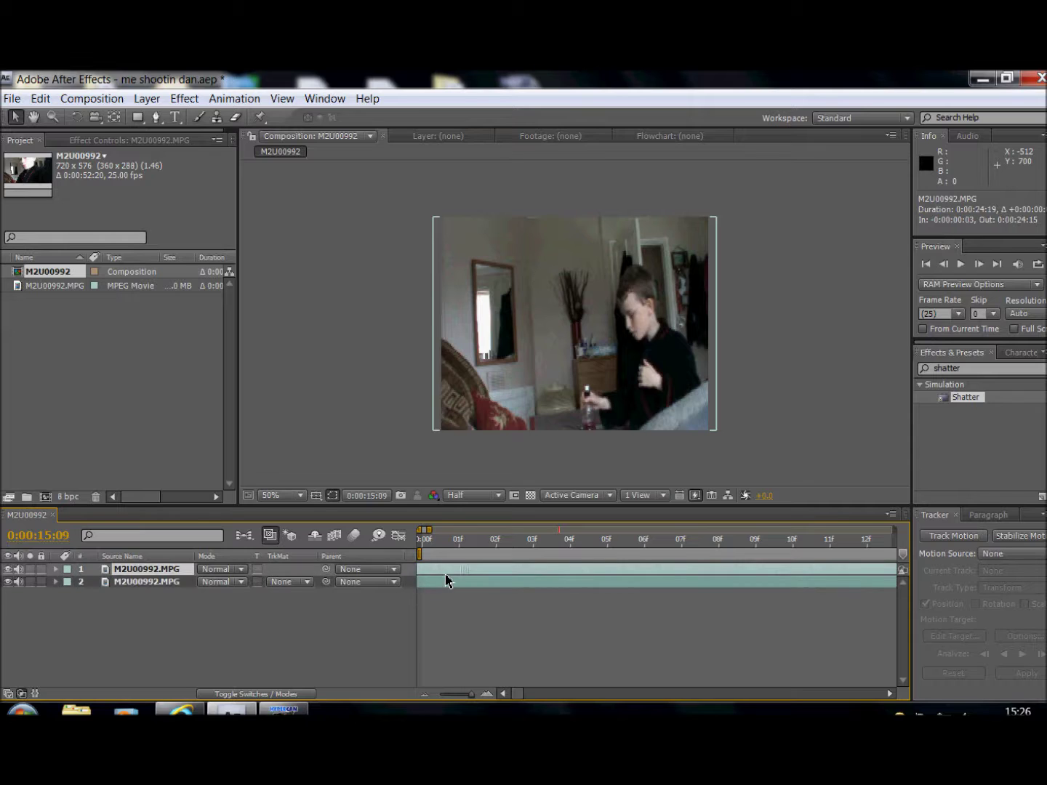
left_click_drag(568, 579, 554, 579)
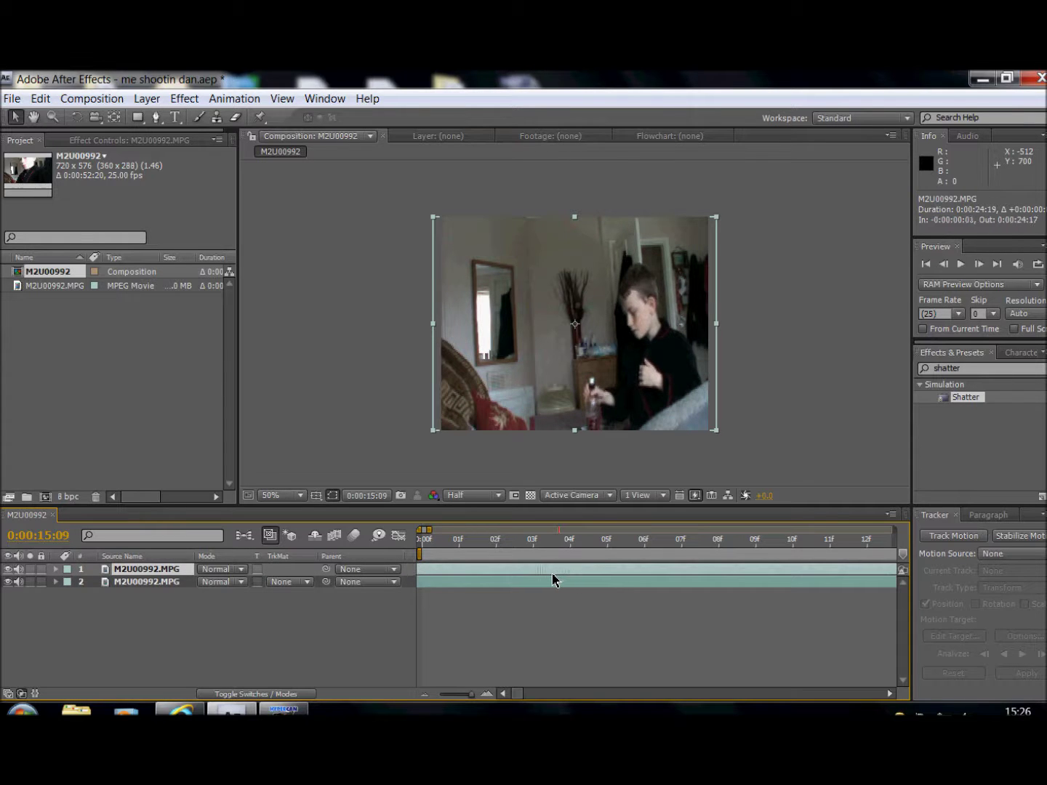
left_click(448, 582)
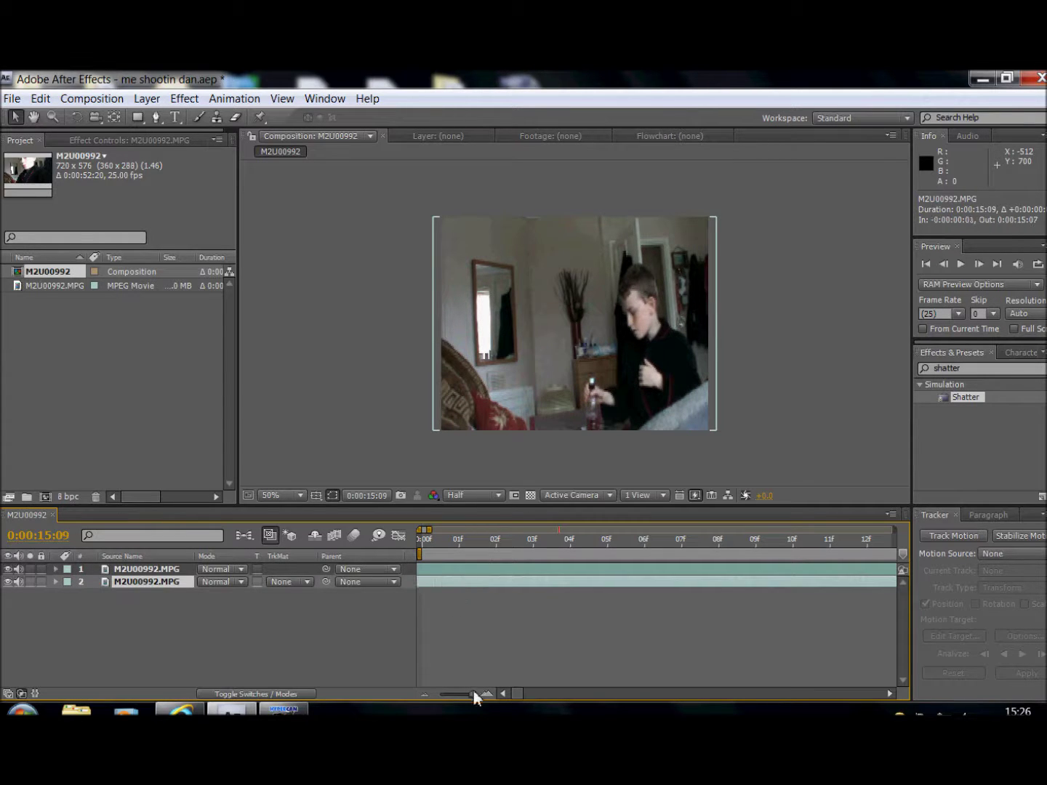
left_click_drag(473, 694, 417, 692)
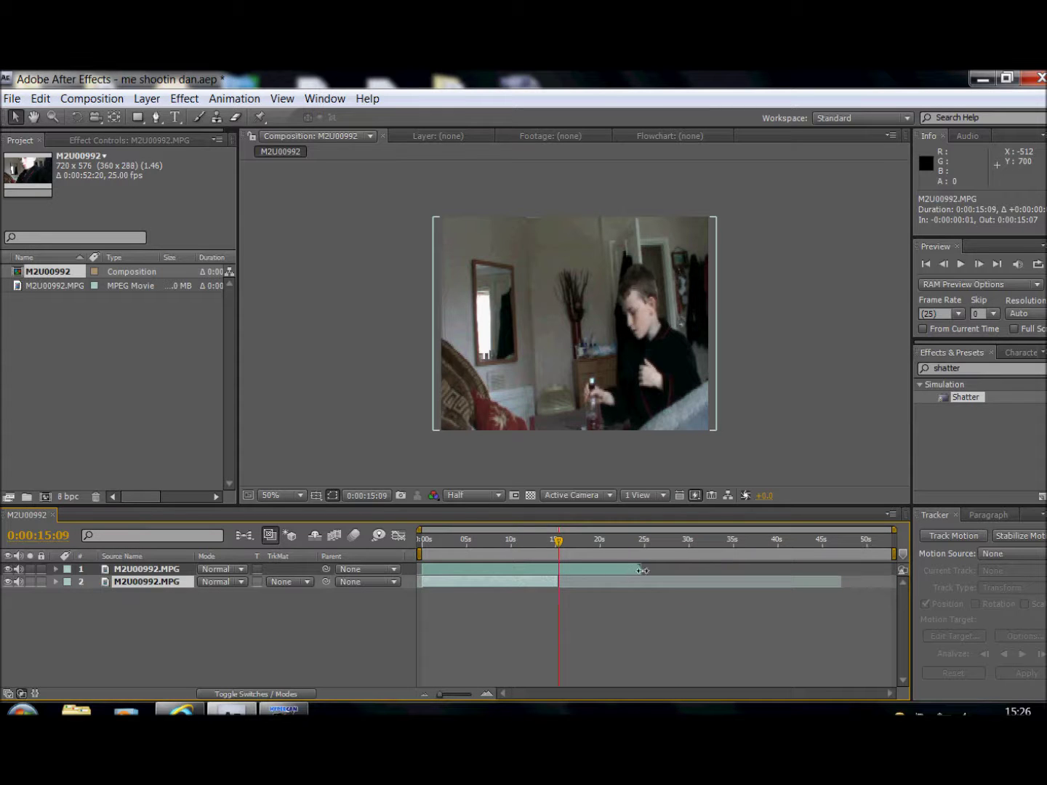
Step: Trim the upper layer so it runs from 0:00:00:01 to 0:00:15:07, close to the lower layer's end
left_click_drag(559, 544, 573, 541)
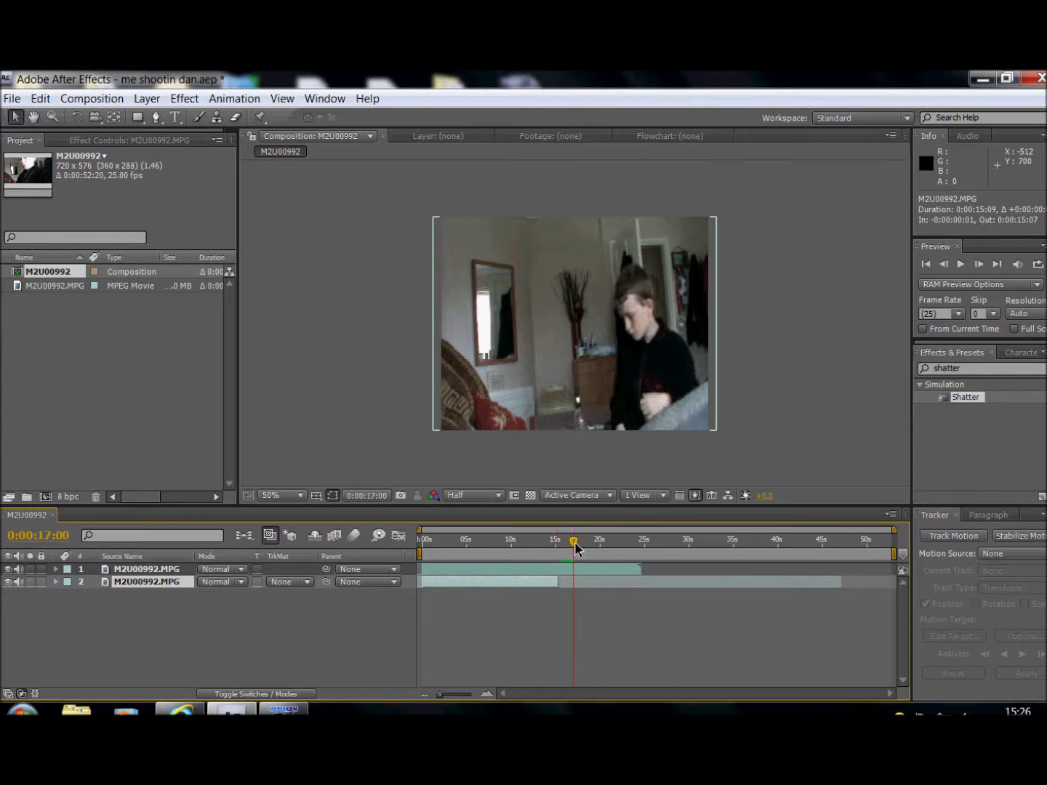
left_click_drag(640, 572, 564, 567)
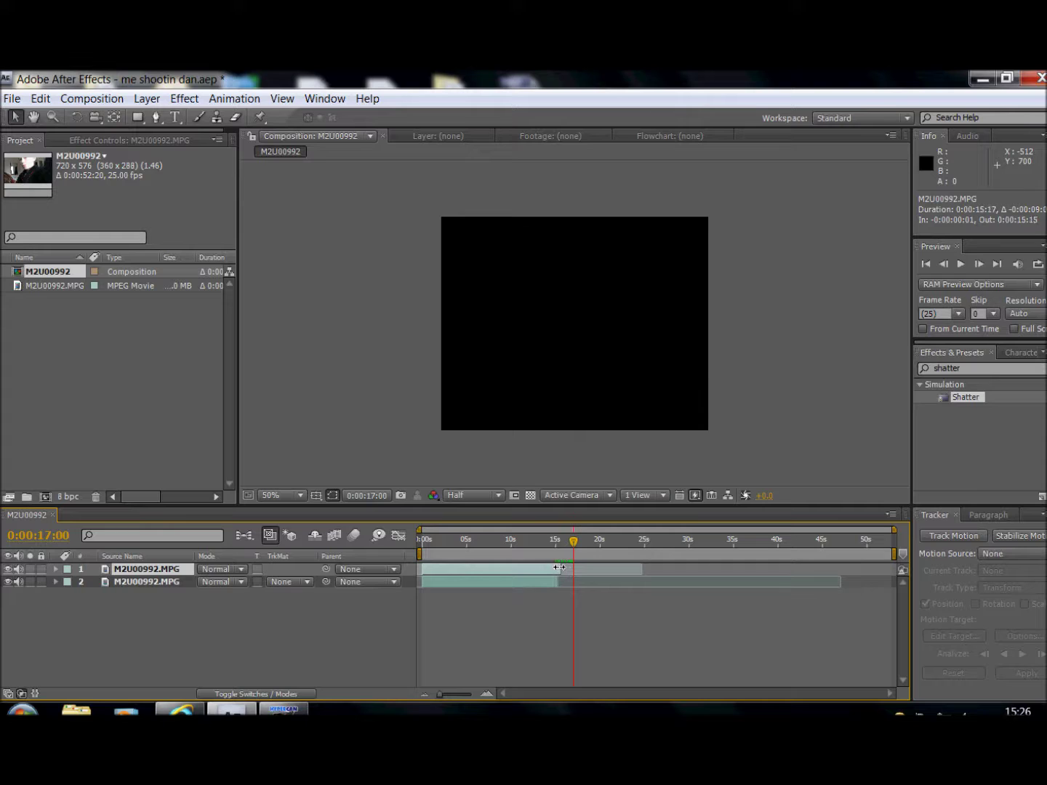
left_click_drag(572, 547, 439, 574)
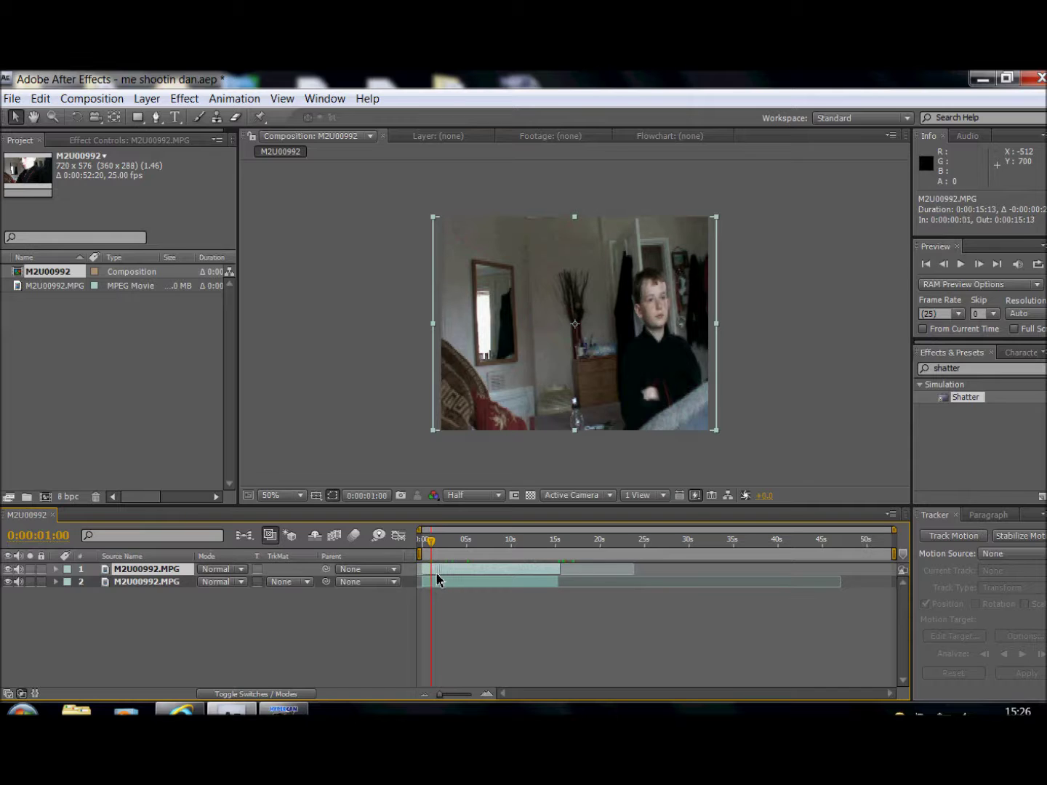
left_click_drag(449, 547, 559, 559)
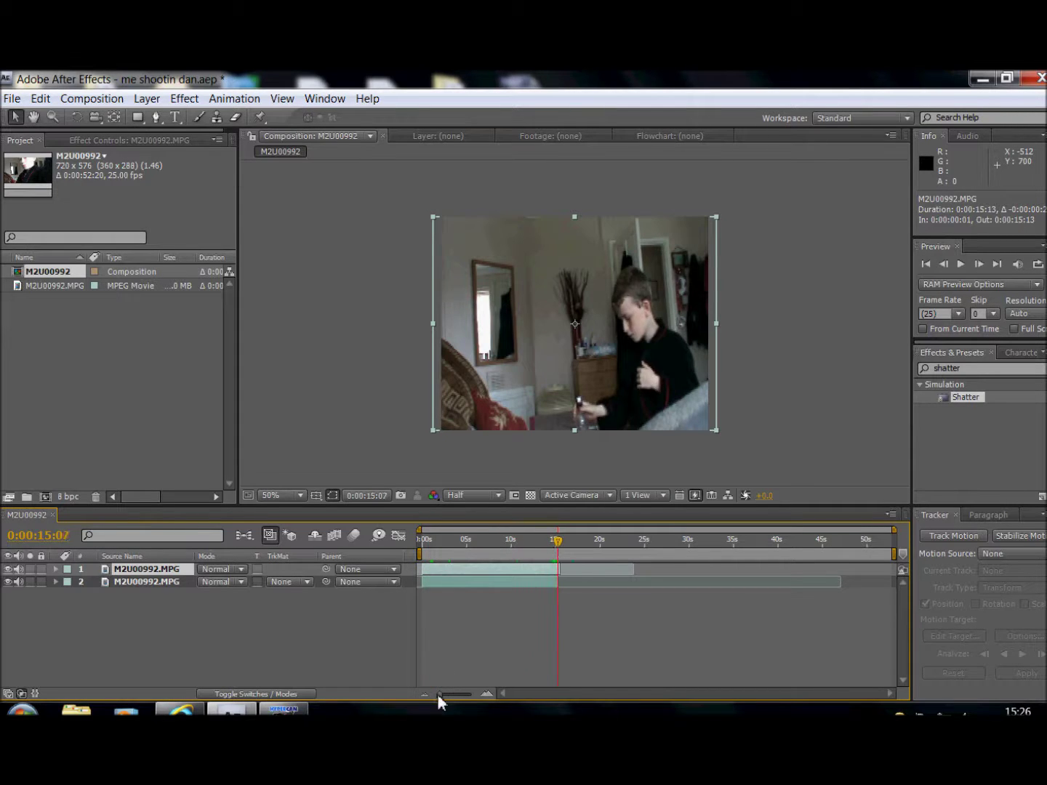
left_click_drag(436, 693, 505, 694)
left_click_drag(621, 696, 621, 696)
left_click_drag(798, 578, 589, 576)
left_click_drag(621, 691, 441, 695)
Step: Set the upper layer's opacity to 50% to see both clips overlaid
key("t")
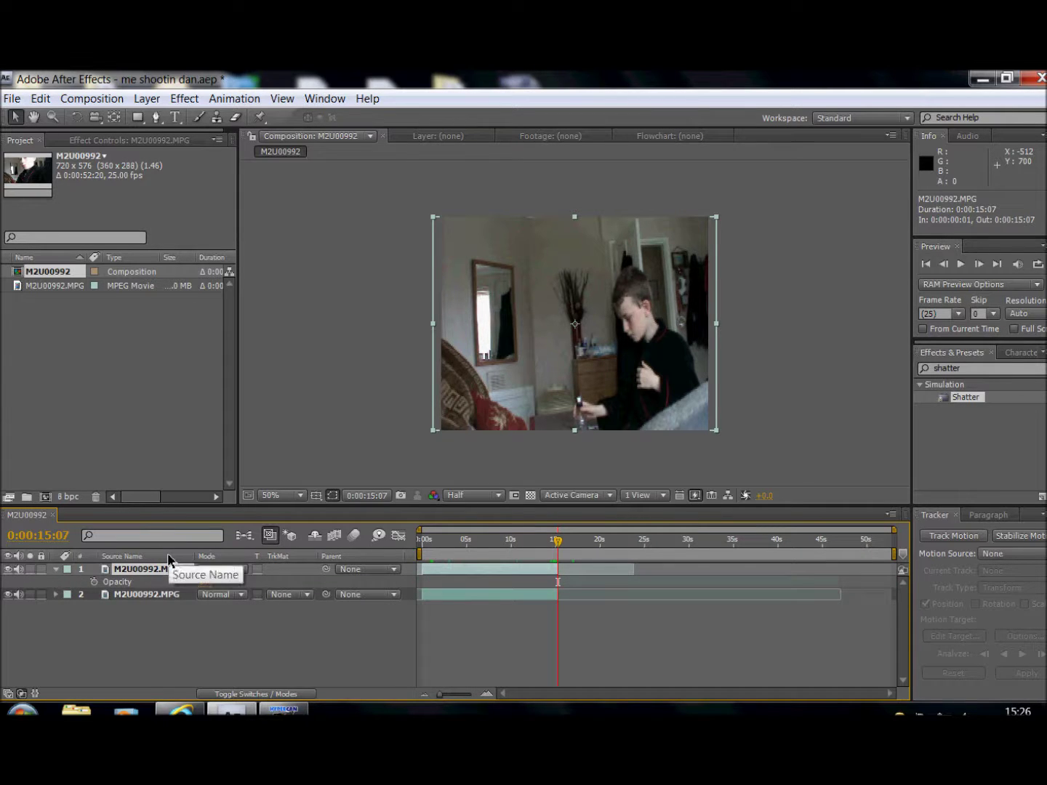
left_click(207, 583)
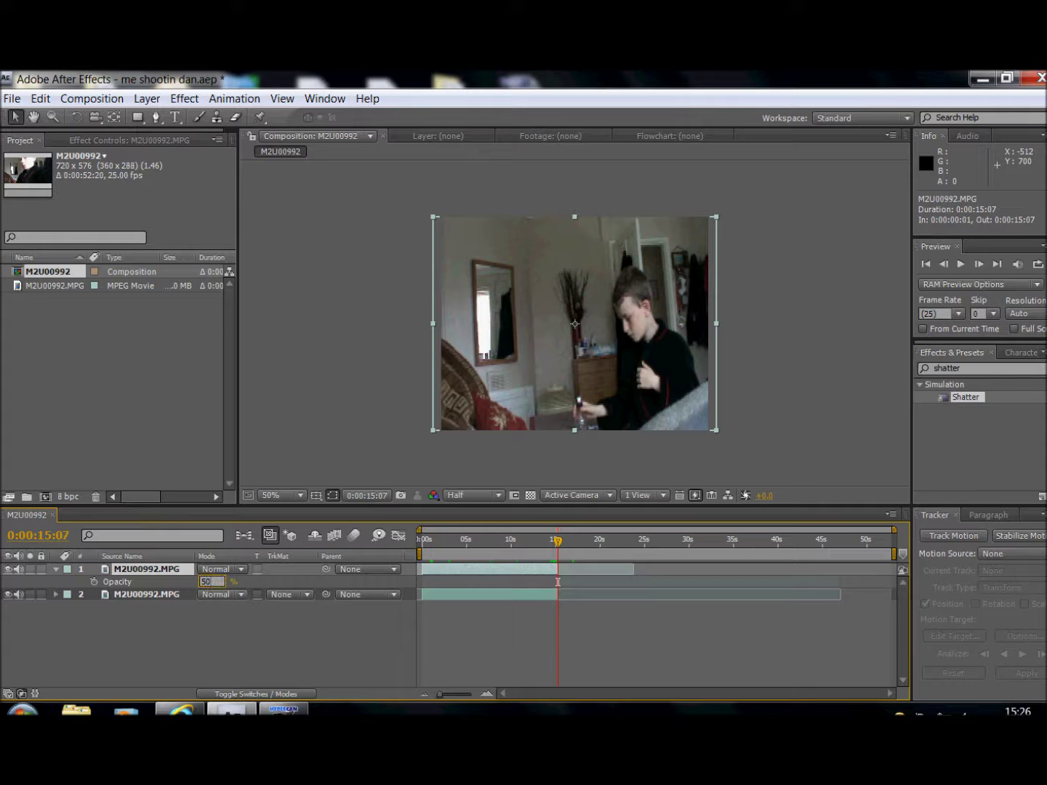
key("Return")
Step: Compare the overlaid clips, slide the upper layer one second later and extend its start back to 0:00:00:00
left_click_drag(560, 553, 501, 556)
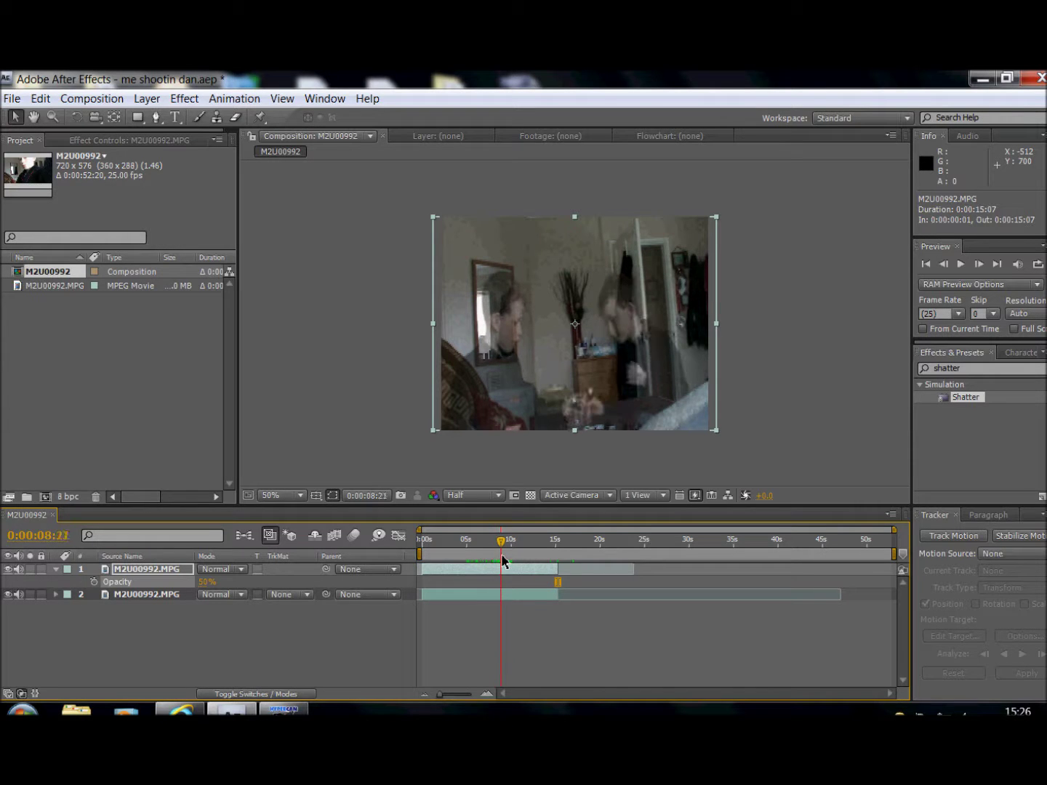
mouse_move(426, 573)
left_mouse_down()
mouse_move(450, 574)
mouse_move(427, 572)
left_mouse_up()
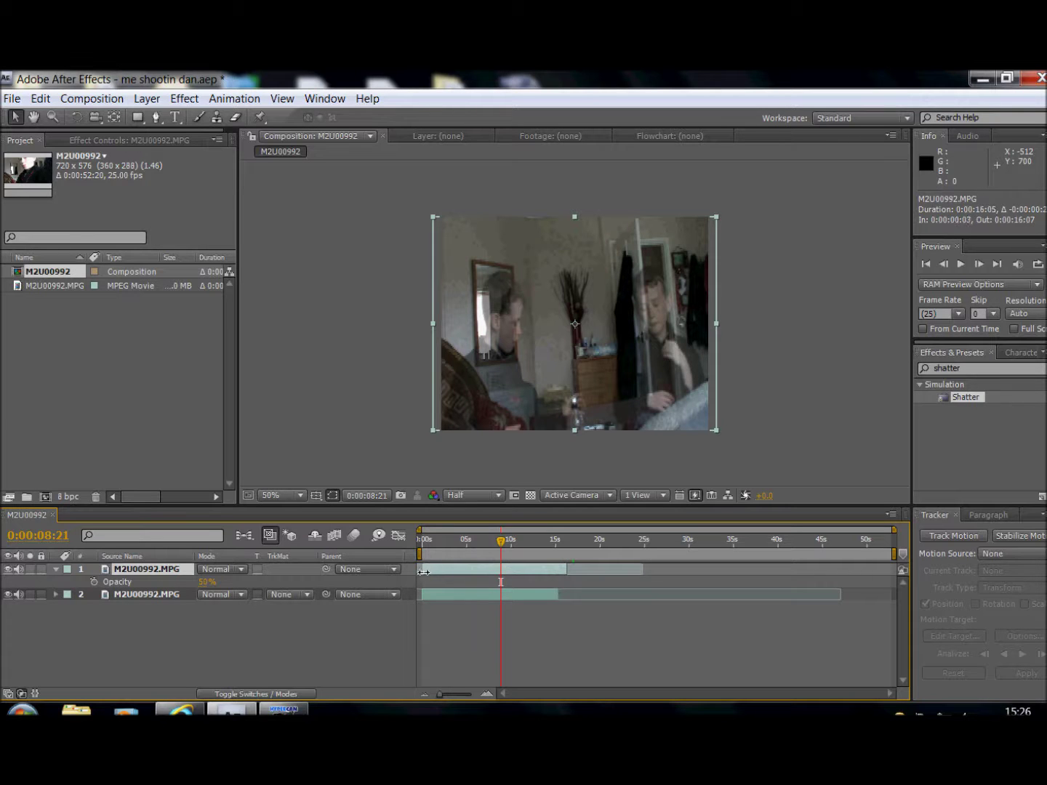
left_click_drag(500, 546, 416, 557)
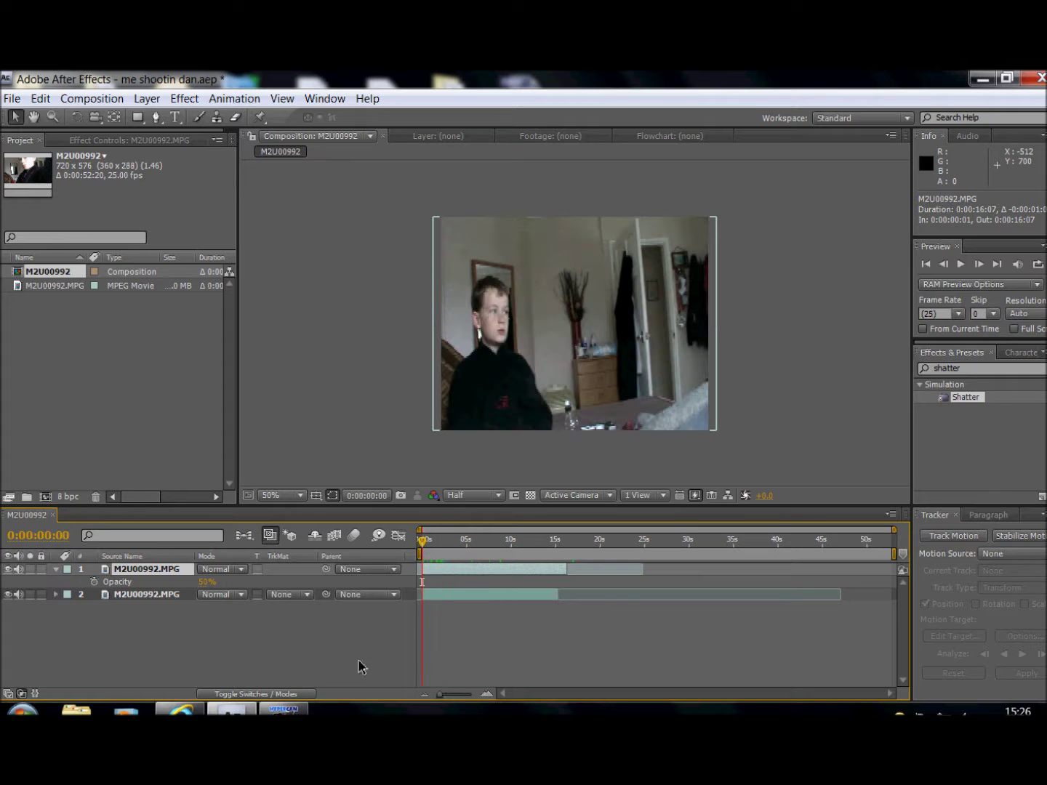
left_click_drag(435, 697, 474, 695)
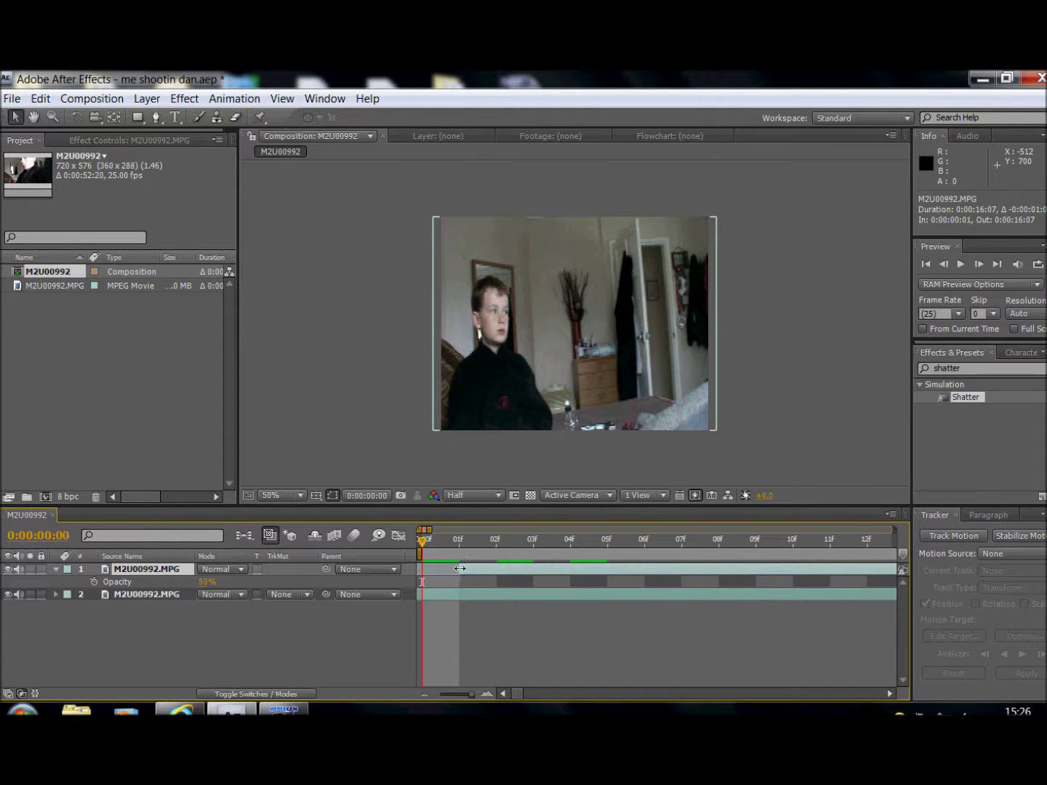
left_click_drag(460, 569, 431, 571)
left_click_drag(469, 695, 440, 695)
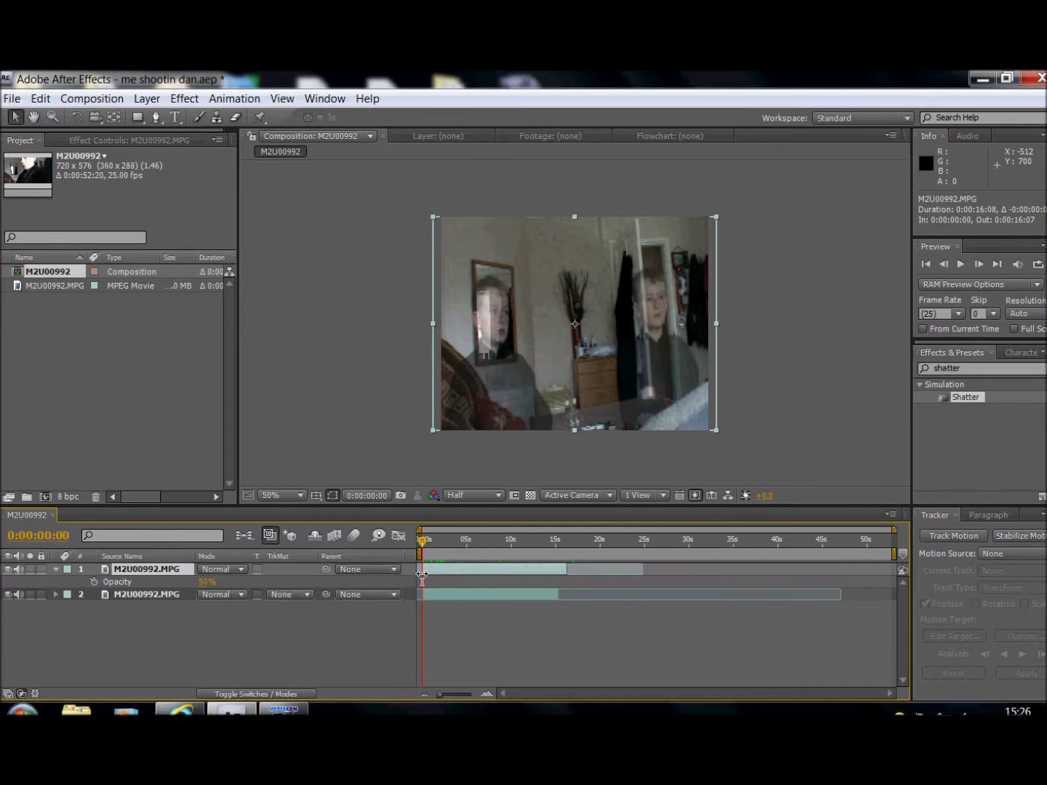
Step: Set the upper layer's opacity to 100%
left_click_drag(421, 545, 510, 558)
left_click(207, 582)
type("100")
key("Return")
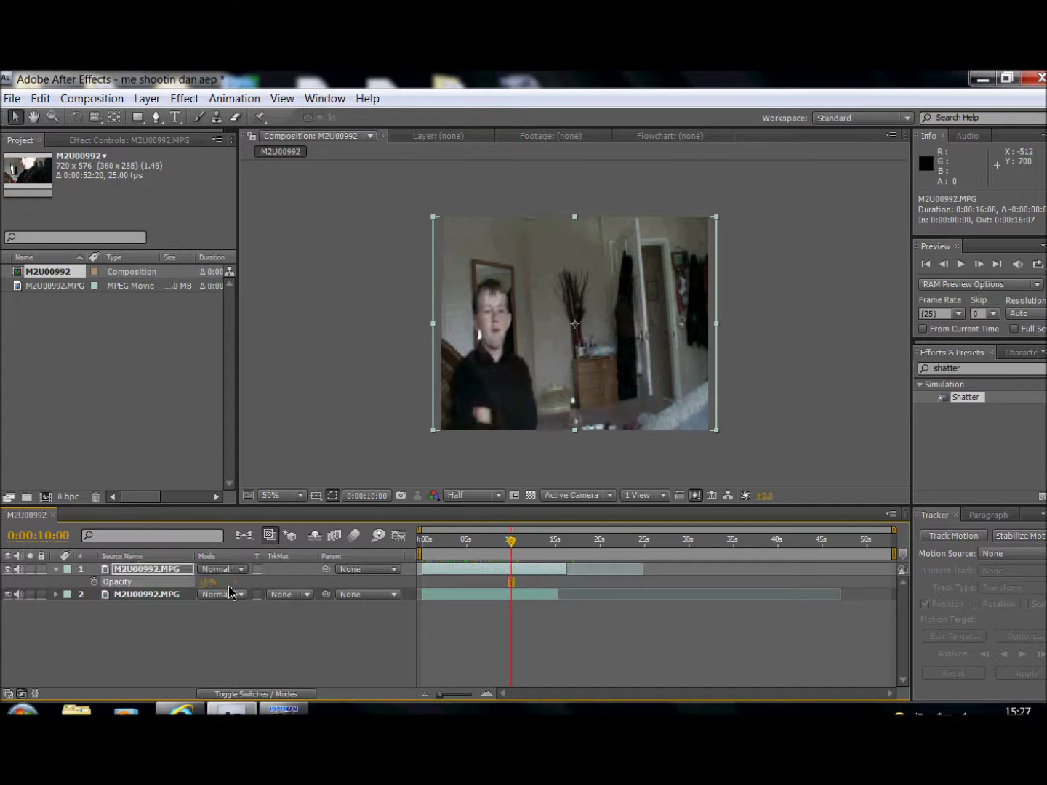
key("F2")
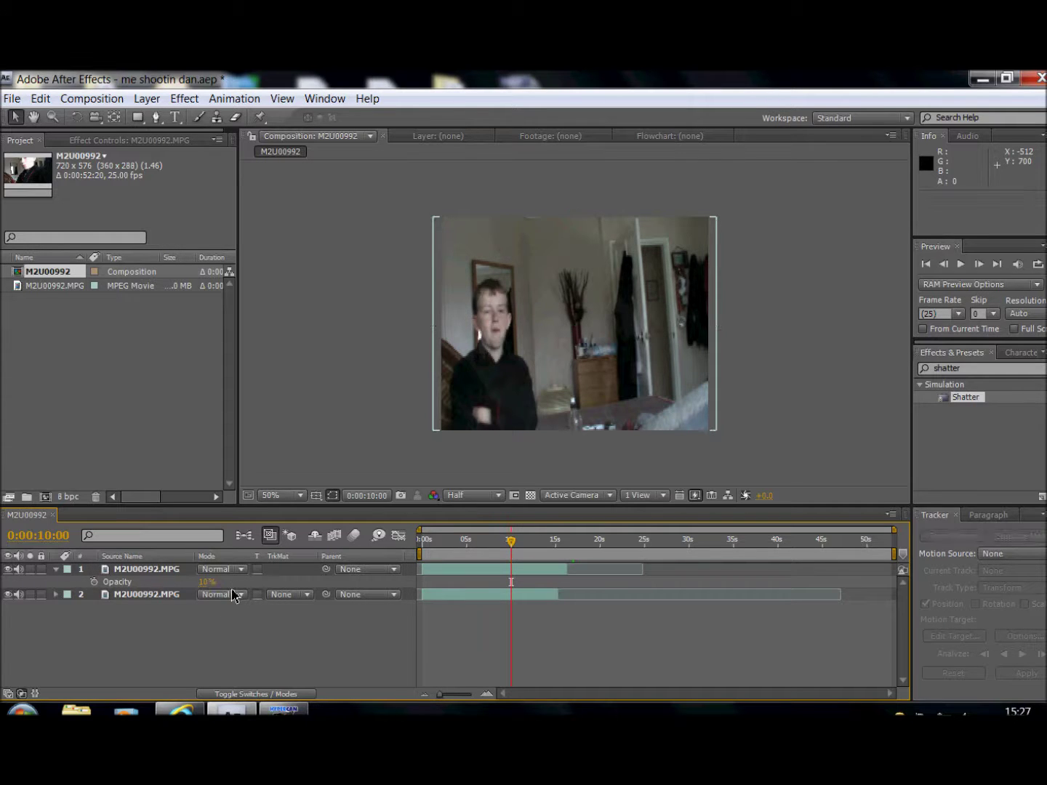
left_click(212, 585)
key("Return")
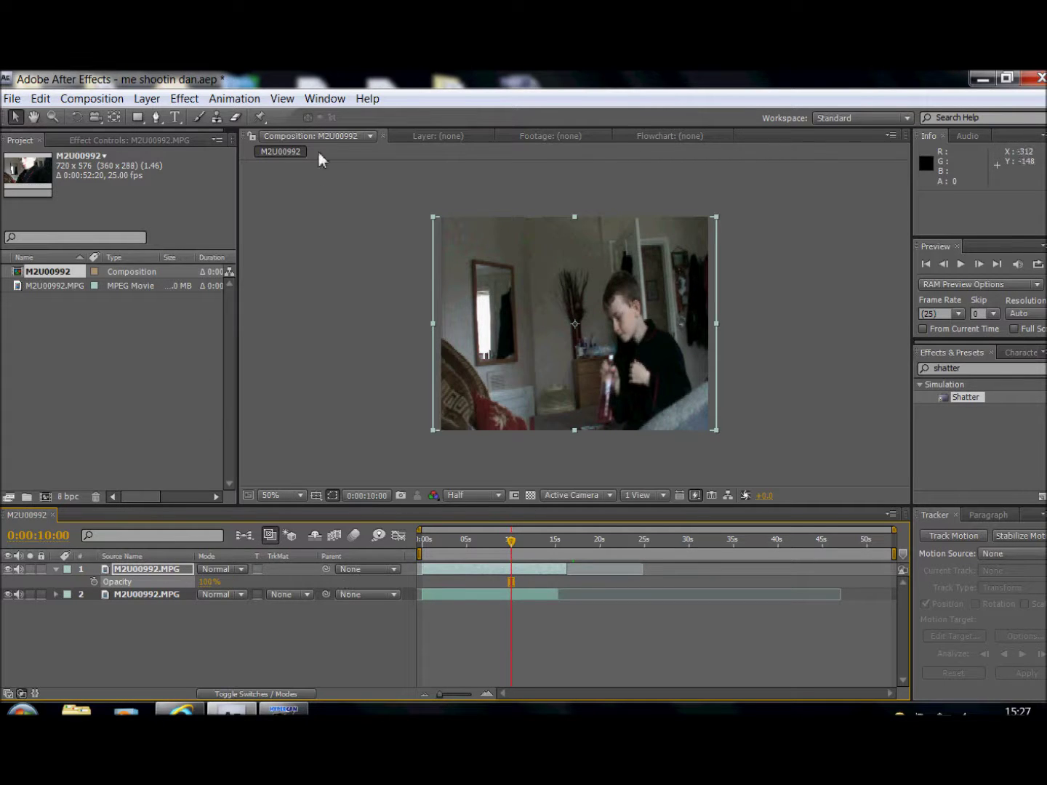
Step: Draw a closed seven-point Pen mask on the upper layer around the boy by the door at 0:00:00:00, extending past the frame edges
left_click(157, 118)
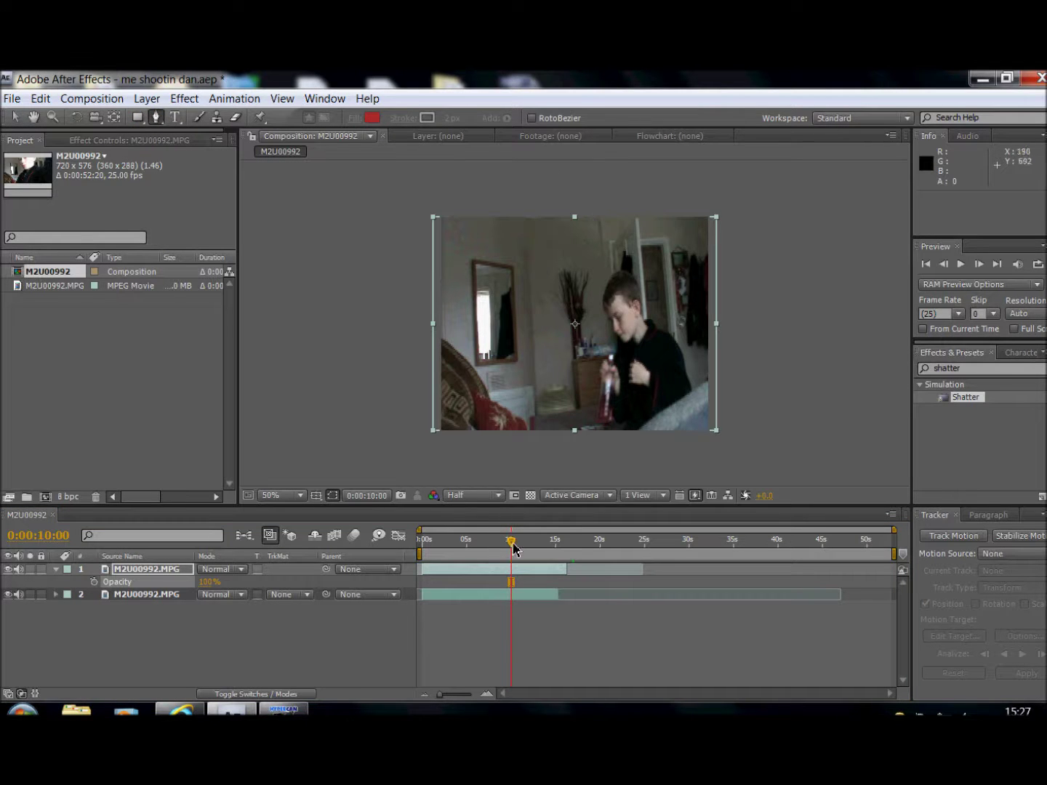
left_click_drag(511, 542, 422, 542)
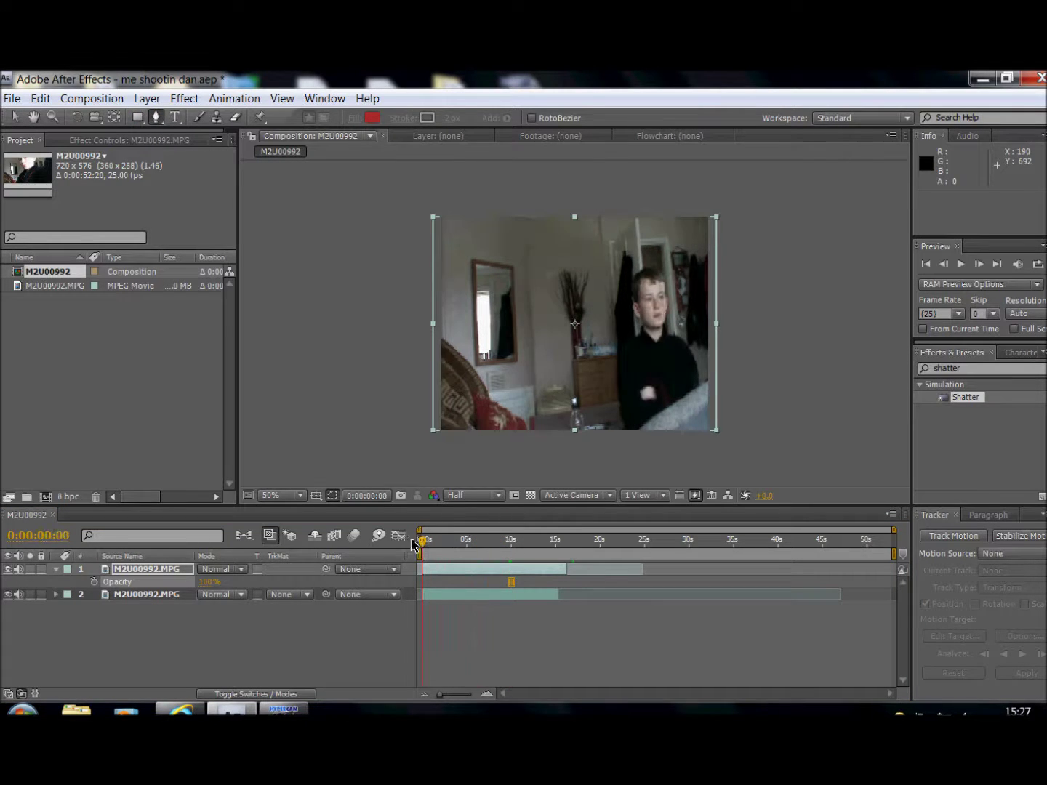
left_click(608, 201)
left_click(596, 353)
left_click(598, 405)
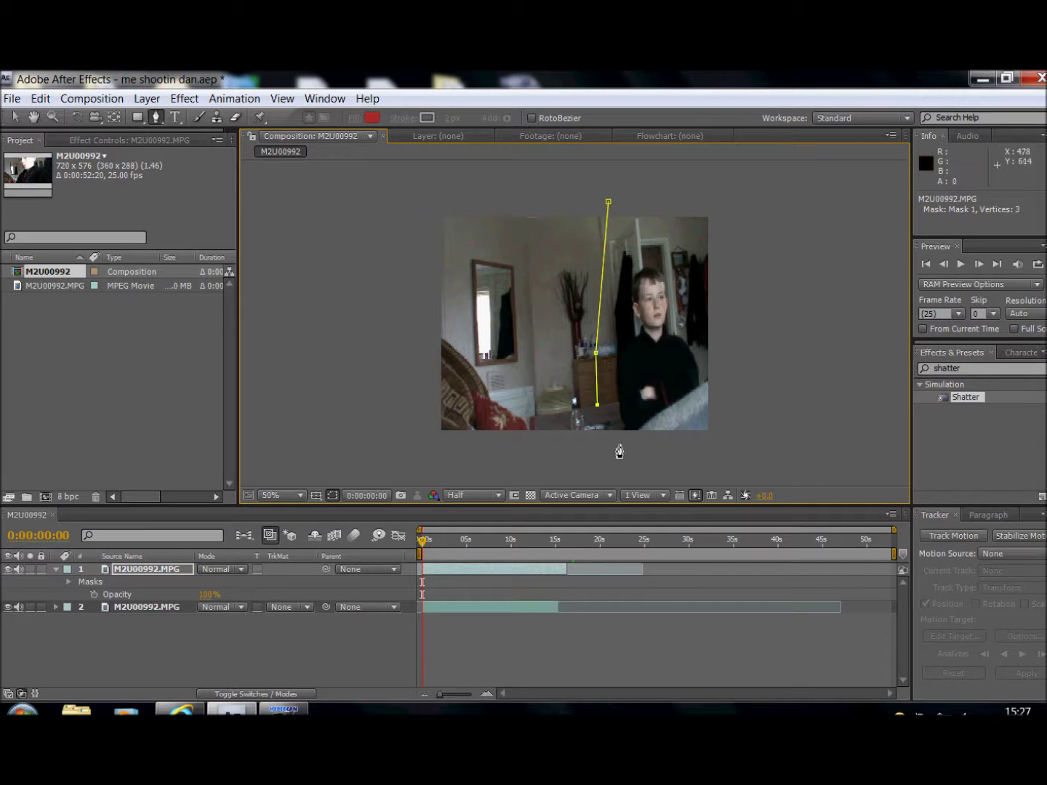
left_click(801, 445)
left_click(797, 340)
left_click(784, 188)
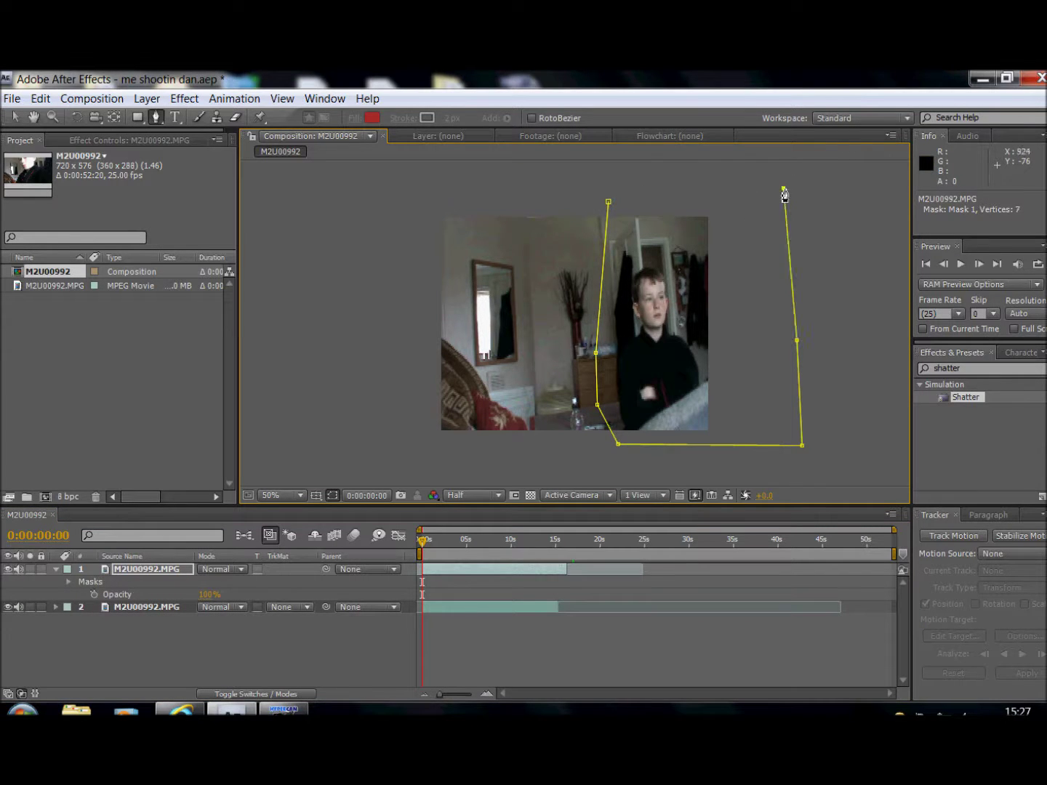
left_click(609, 201)
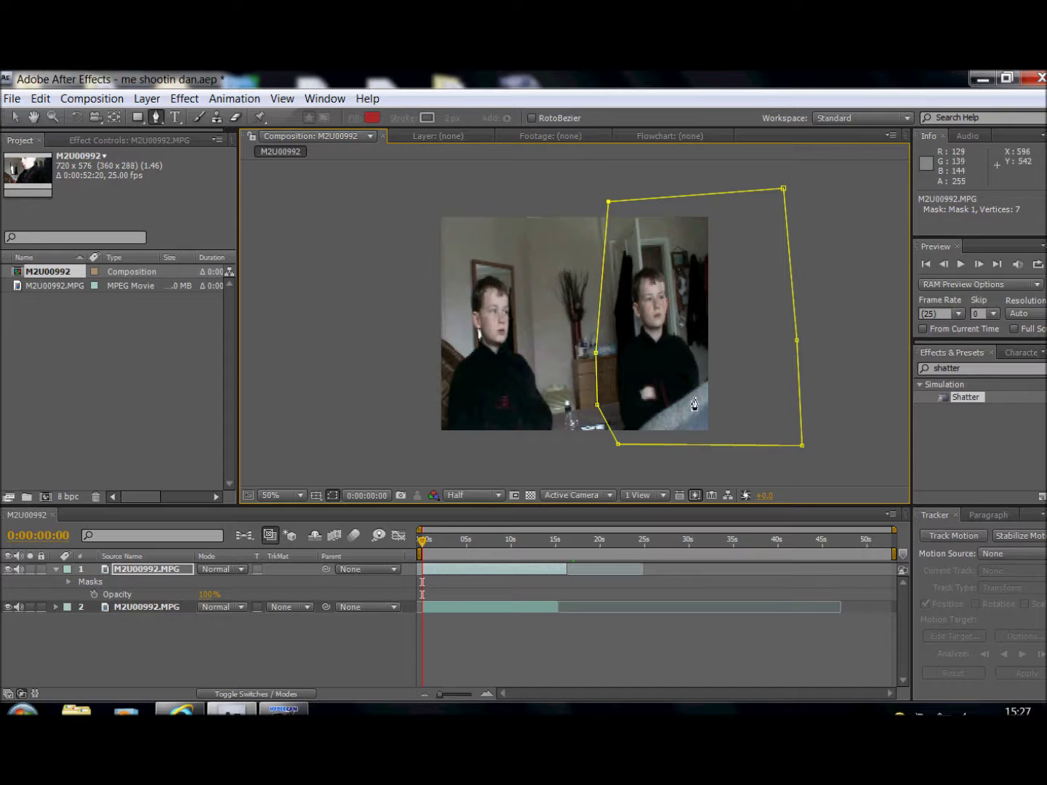
Step: Enable keyframing for Mask 1's Mask Path on the upper layer at 0:00:09:15, where the boy leans toward the mask edge
left_click_drag(424, 545, 506, 556)
left_click(14, 117)
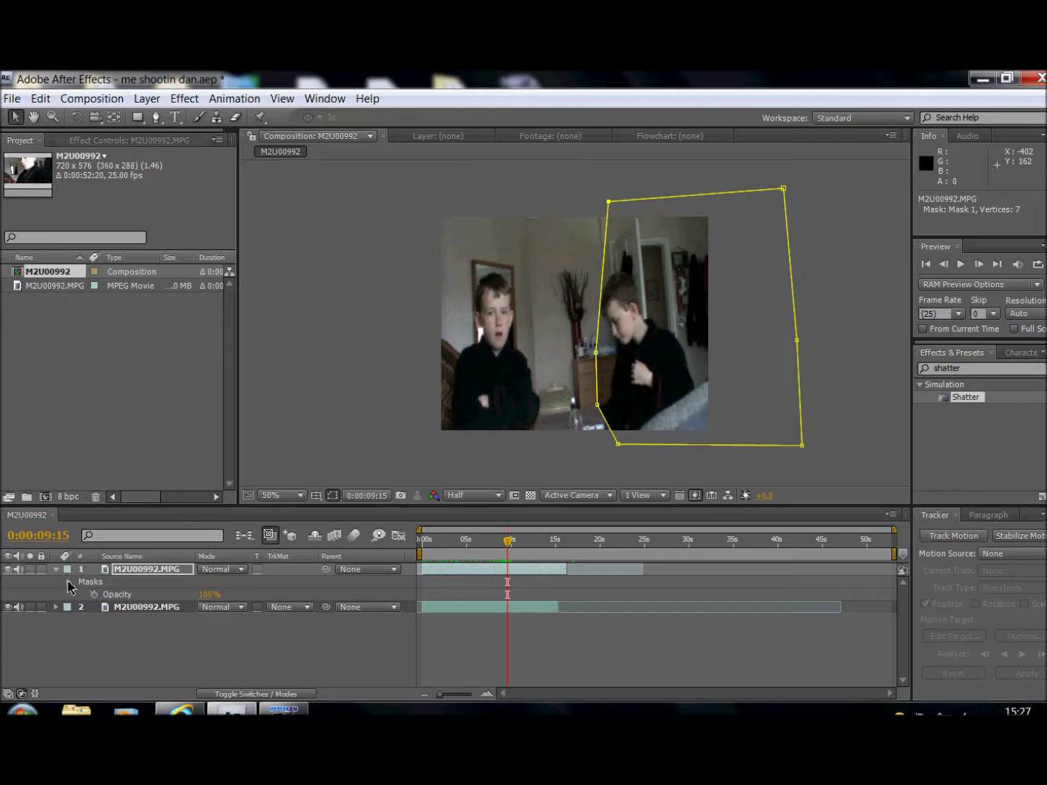
left_click(68, 582)
left_click(82, 594)
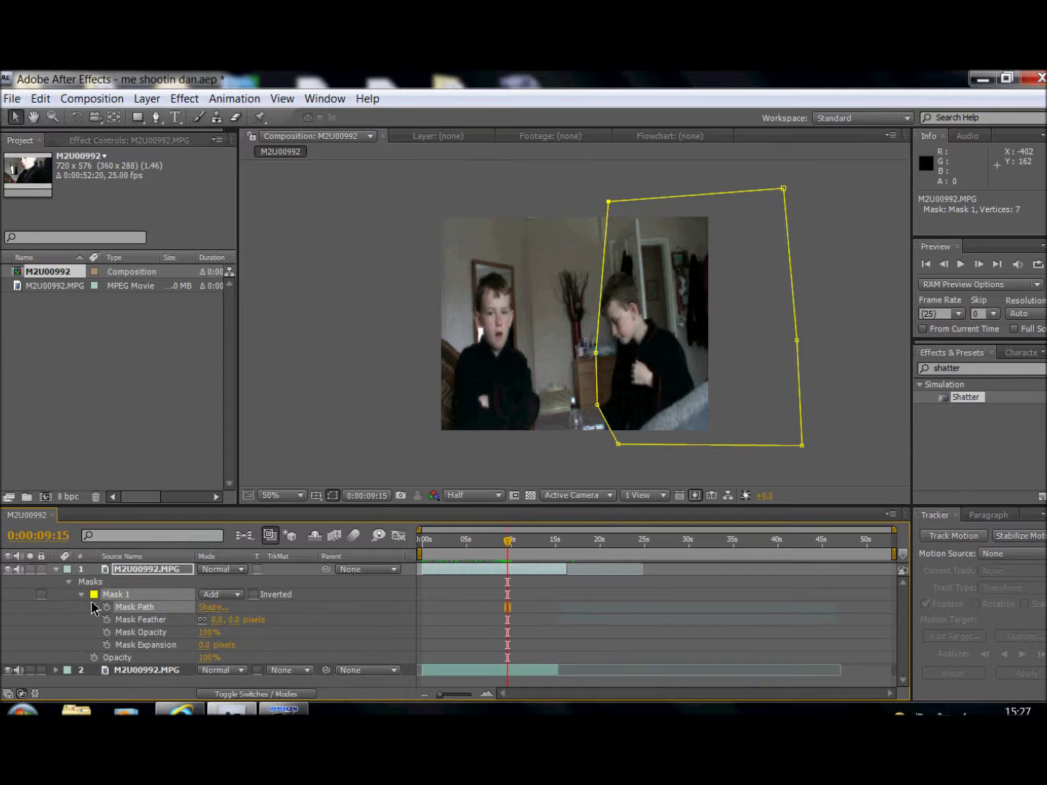
left_click(106, 608)
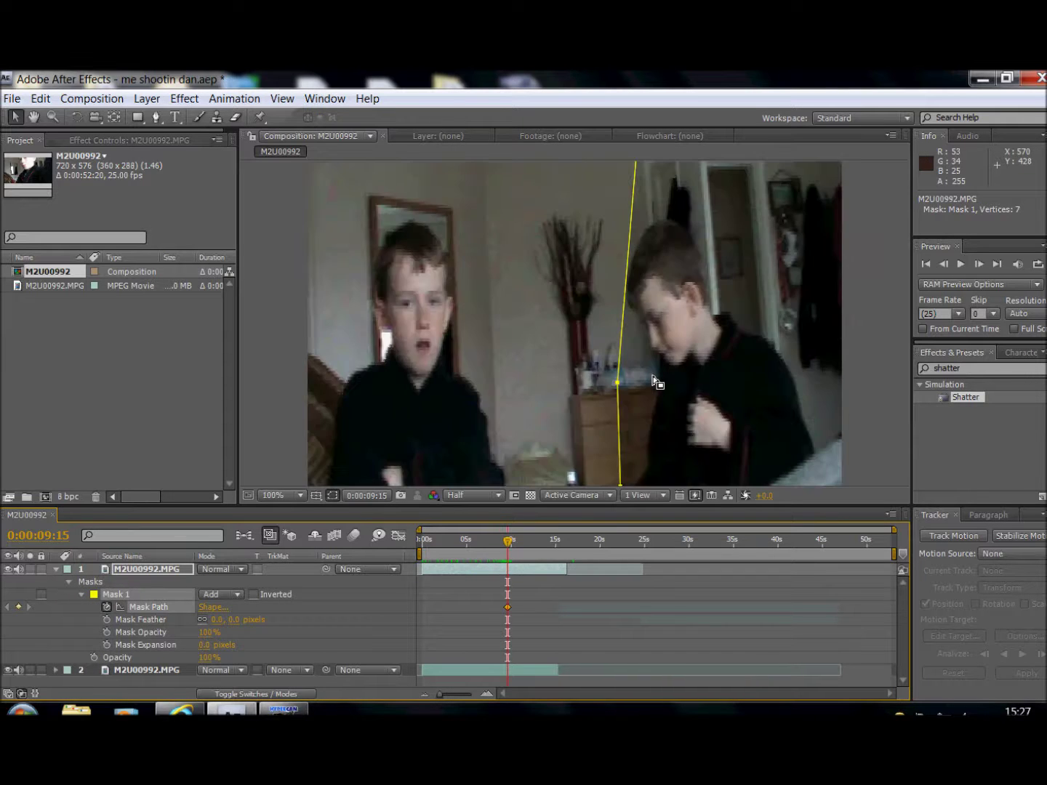
Step: Shift the mask left and lower its bottom-left vertex at 0:00:09:15 to enclose the leaning boy, and check the frame at 0:00:08:15
left_click_drag(597, 404, 566, 433)
left_click(558, 415)
left_click_drag(507, 545, 498, 546)
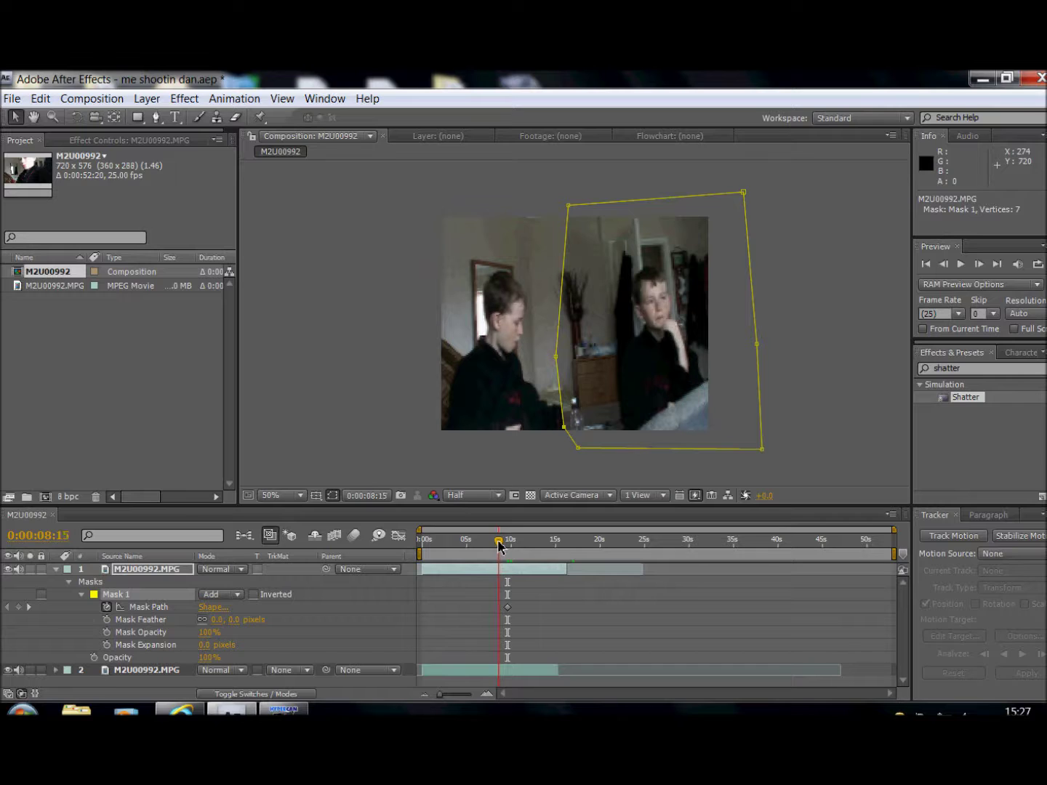
Step: Pull the mask's left-hand vertices inward at 0:00:08:15 and 0:00:07:09 to keep the left boy's arm outside the mask
left_click_drag(565, 428, 588, 449)
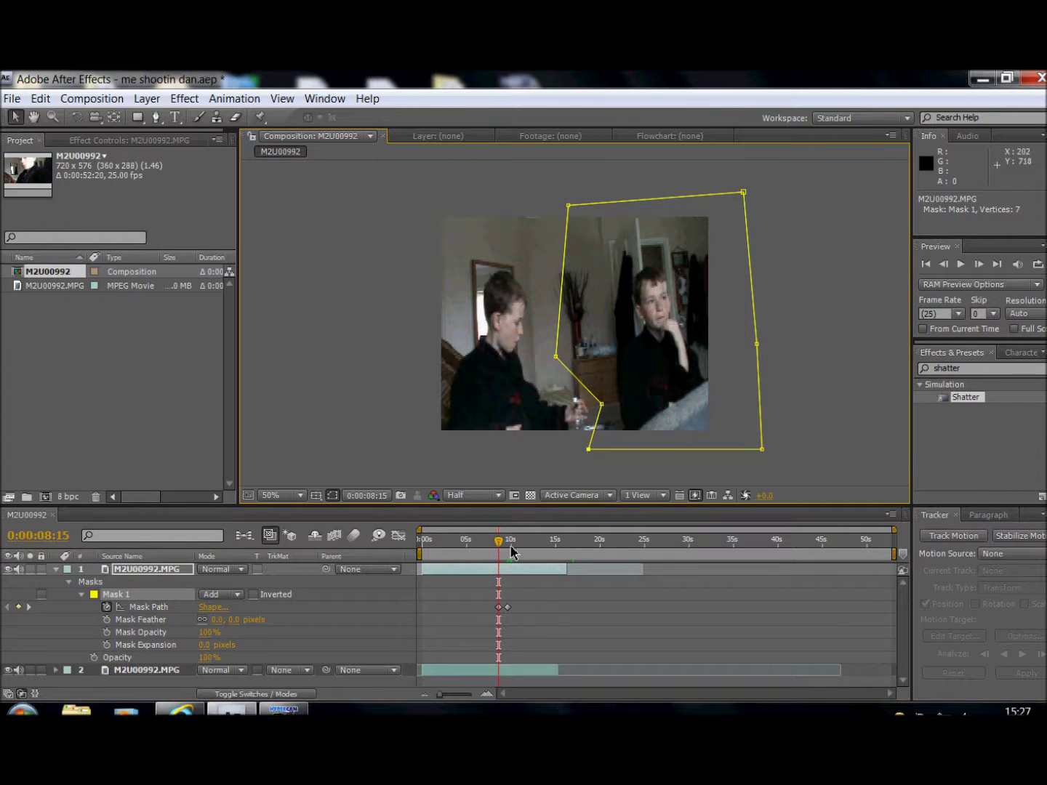
left_click_drag(498, 546, 487, 546)
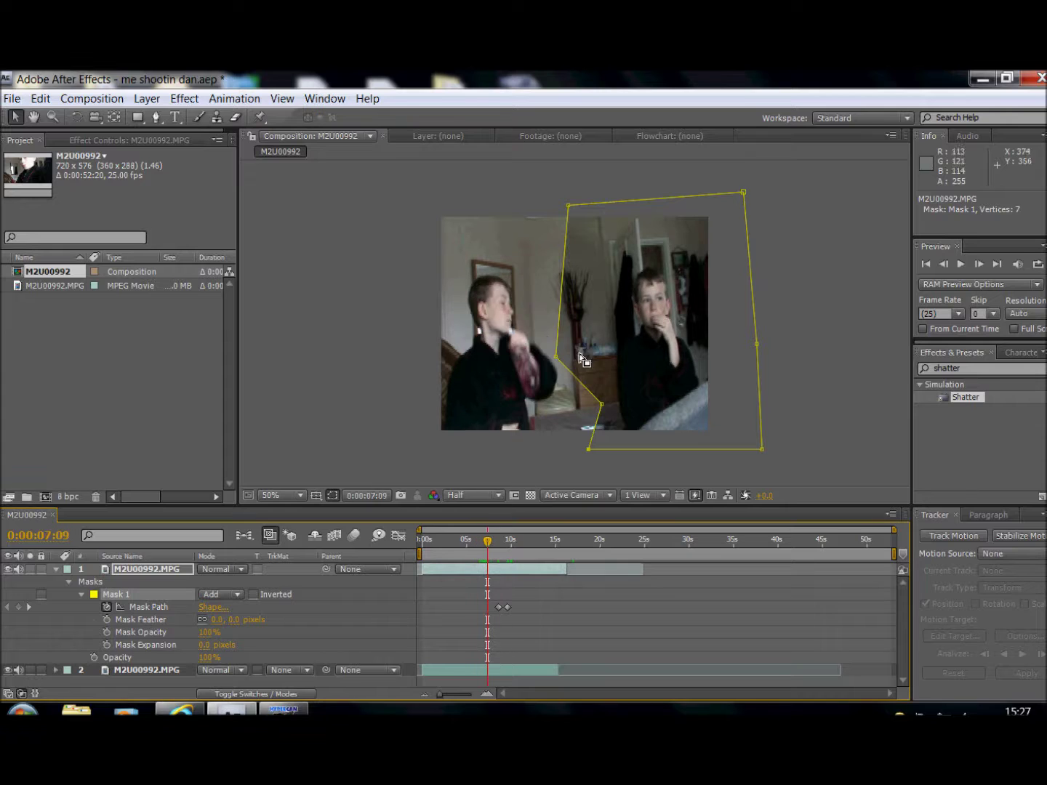
left_click_drag(556, 357, 608, 326)
Step: Reshape the mask's left edge at 0:00:09:00 and 0:00:09:02 so it clears the left boy's raised hand
mouse_move(494, 546)
left_mouse_down()
mouse_move(460, 546)
mouse_move(511, 556)
mouse_move(501, 556)
left_mouse_up()
left_click_drag(584, 415, 592, 370)
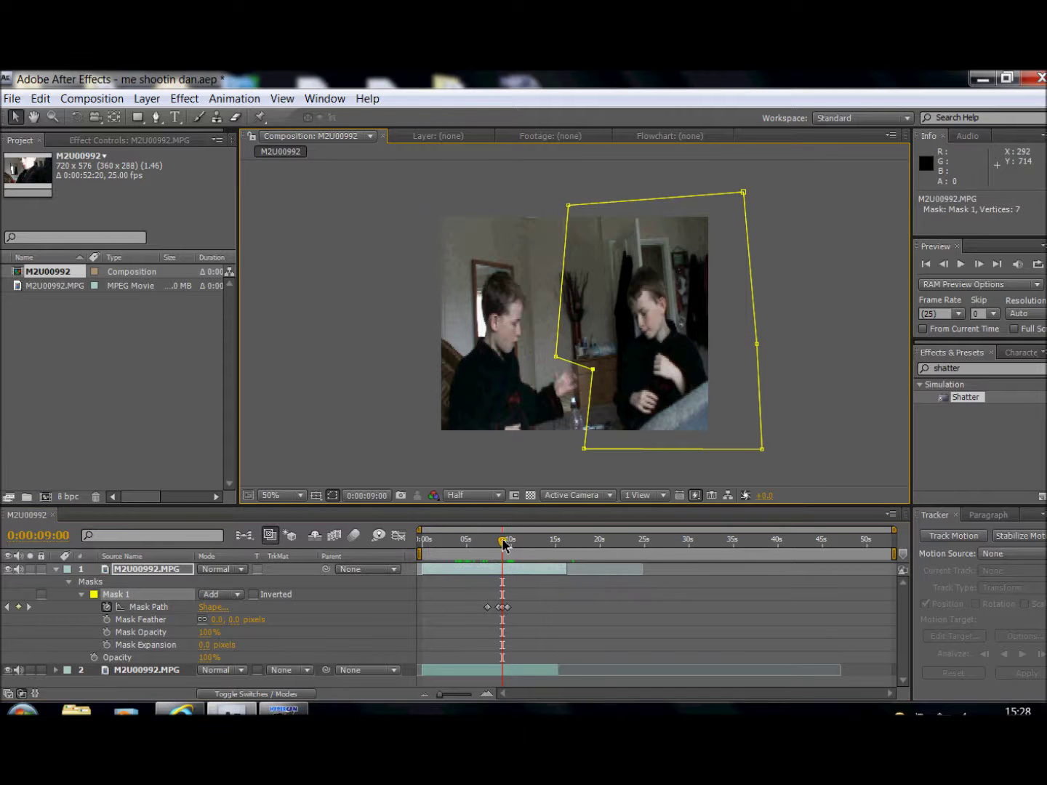
key("Page_Down")
key("Page_Down")
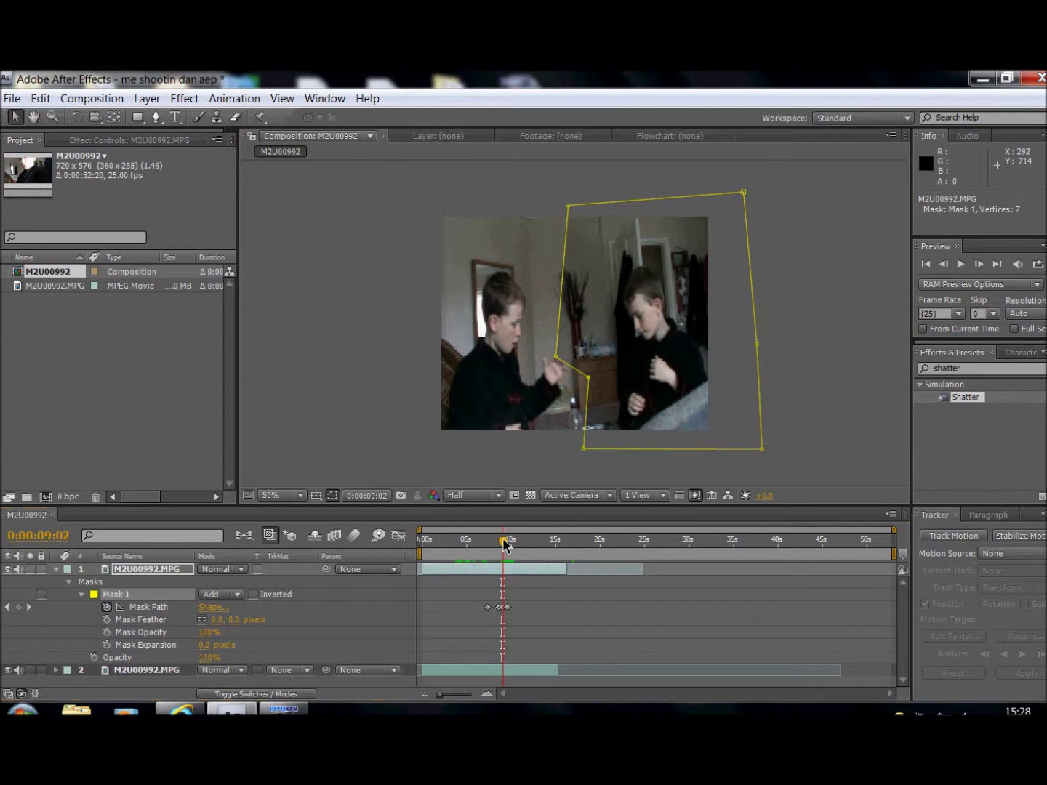
left_click_drag(556, 357, 599, 283)
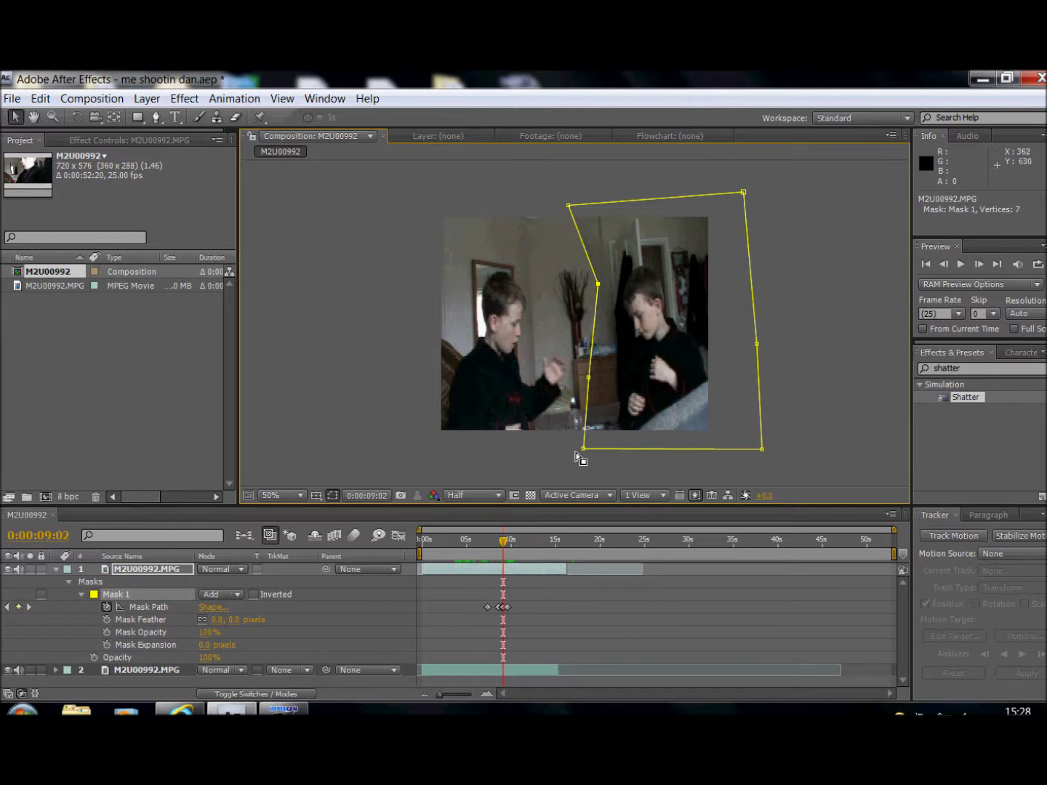
Step: Trim the upper layer's out point to 0:00:15:07 to match the end of the lower layer
left_click_drag(502, 544, 562, 570)
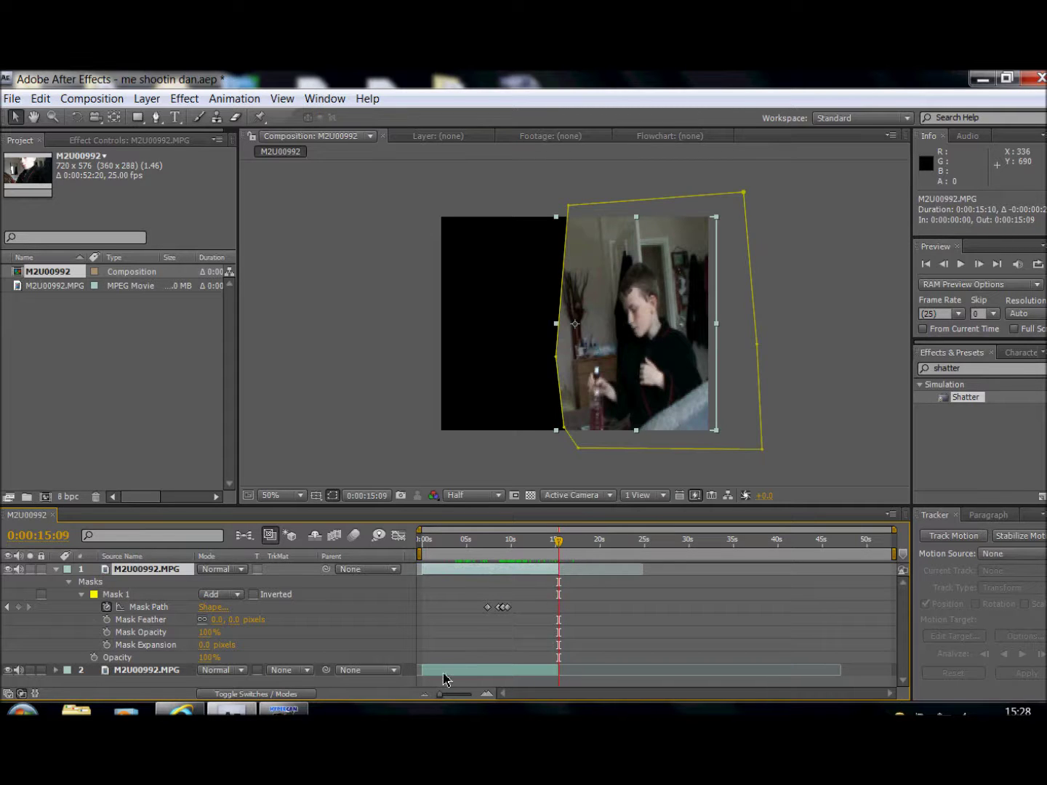
left_click_drag(441, 694, 472, 694)
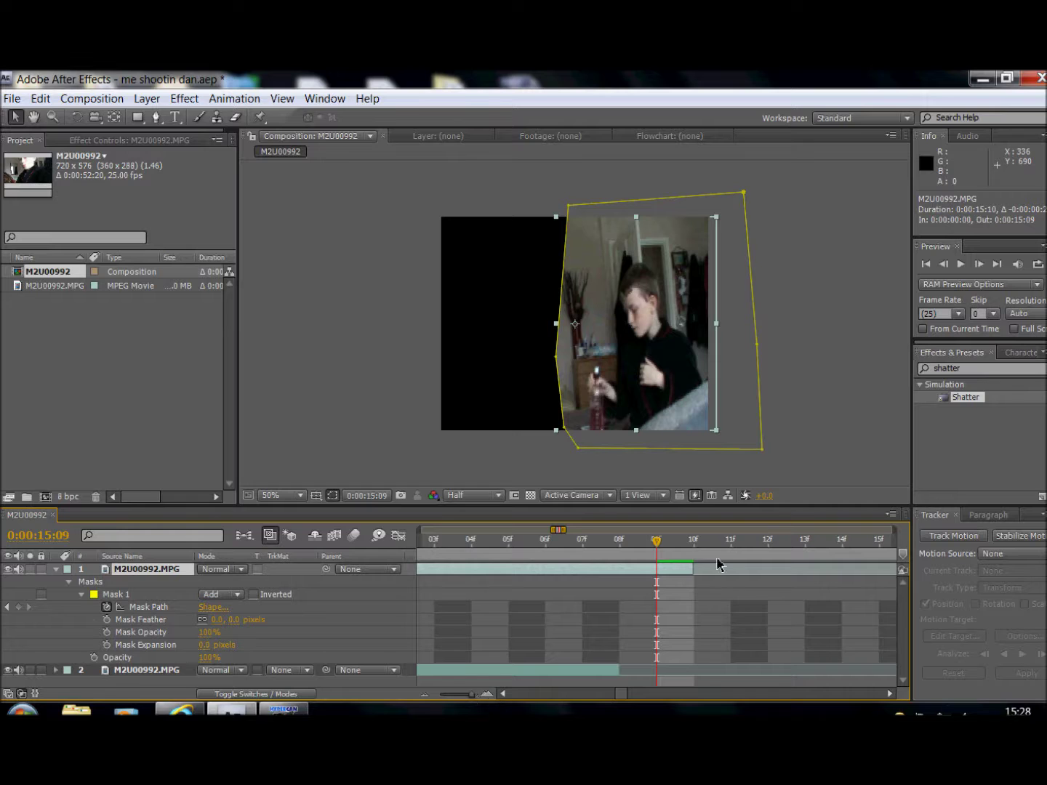
left_click_drag(679, 573, 623, 569)
left_click_drag(652, 547, 513, 546)
left_click_drag(468, 693, 440, 693)
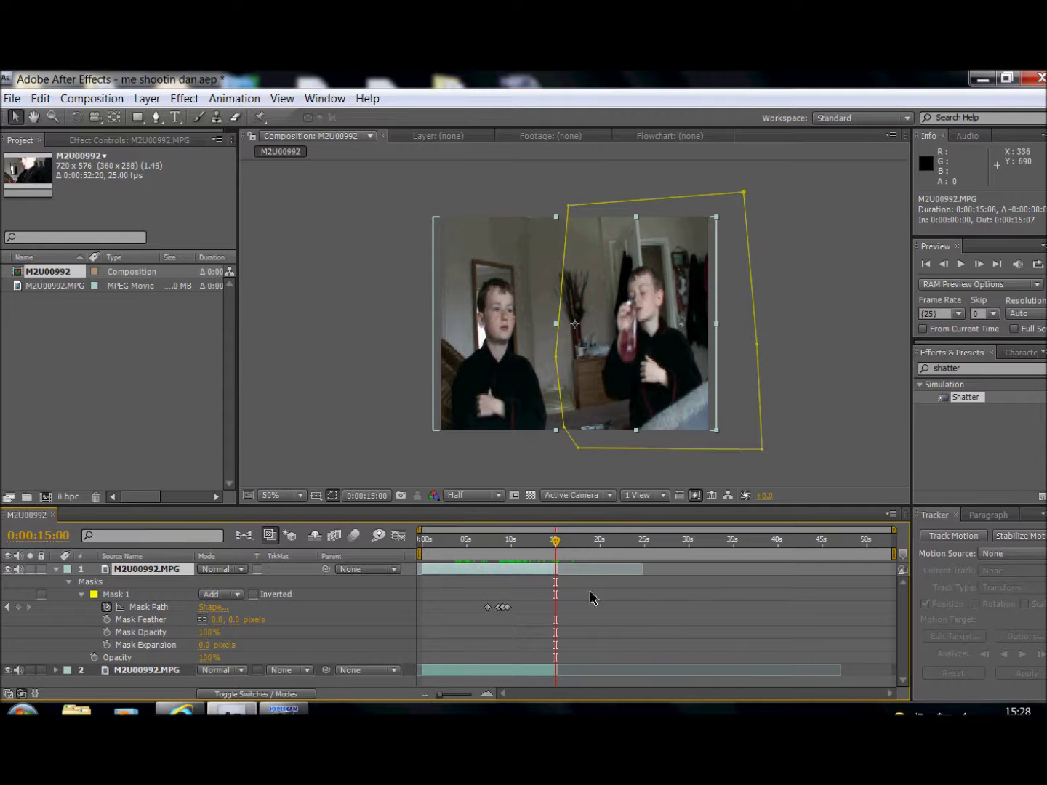
Step: Preview the masked composition from 0:00:00:00 and stop playback at 0:00:10:16
left_click_drag(554, 549, 421, 546)
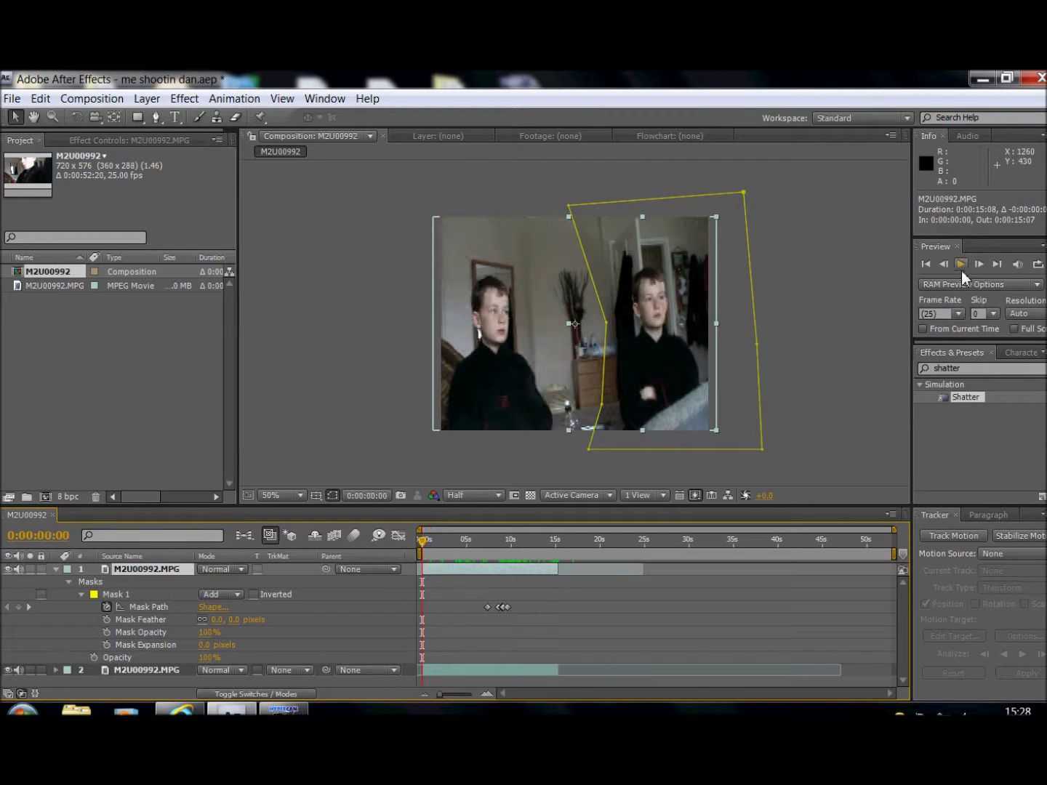
left_click(341, 276)
left_click(959, 265)
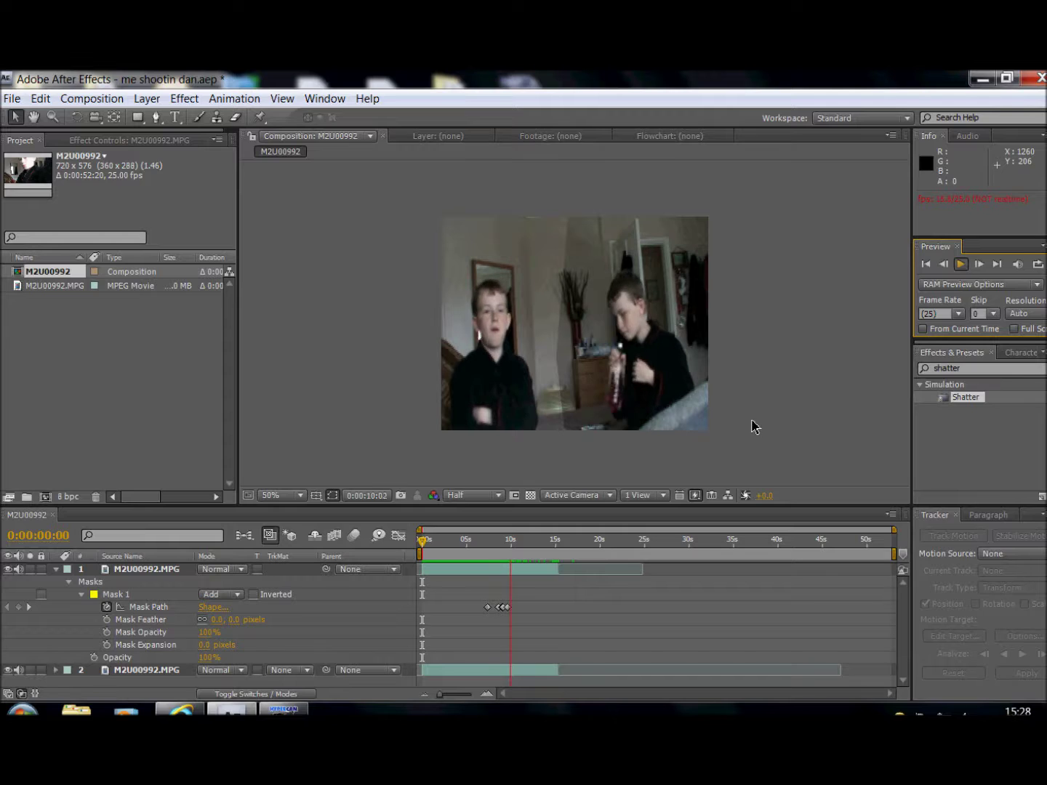
left_click(961, 263)
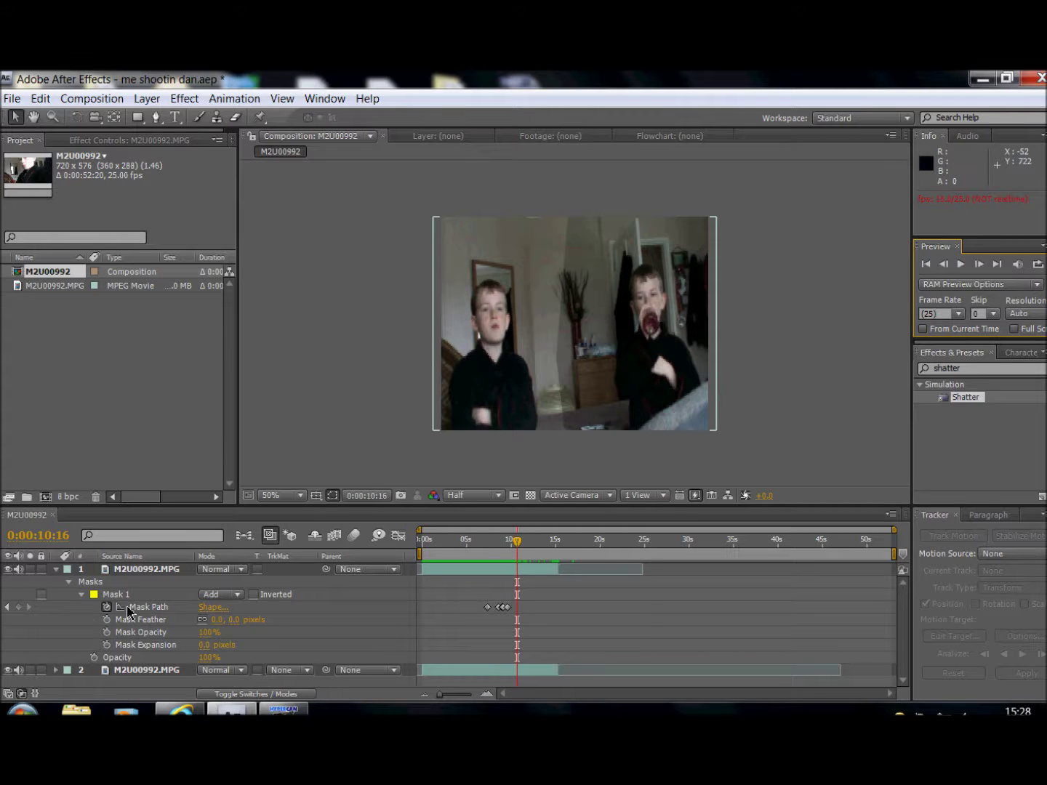
Step: Set Mask 1's Mask Feather to 50 pixels and check the blended edge back at 0:00:06:23
left_click(223, 618)
left_click_drag(223, 618, 261, 619)
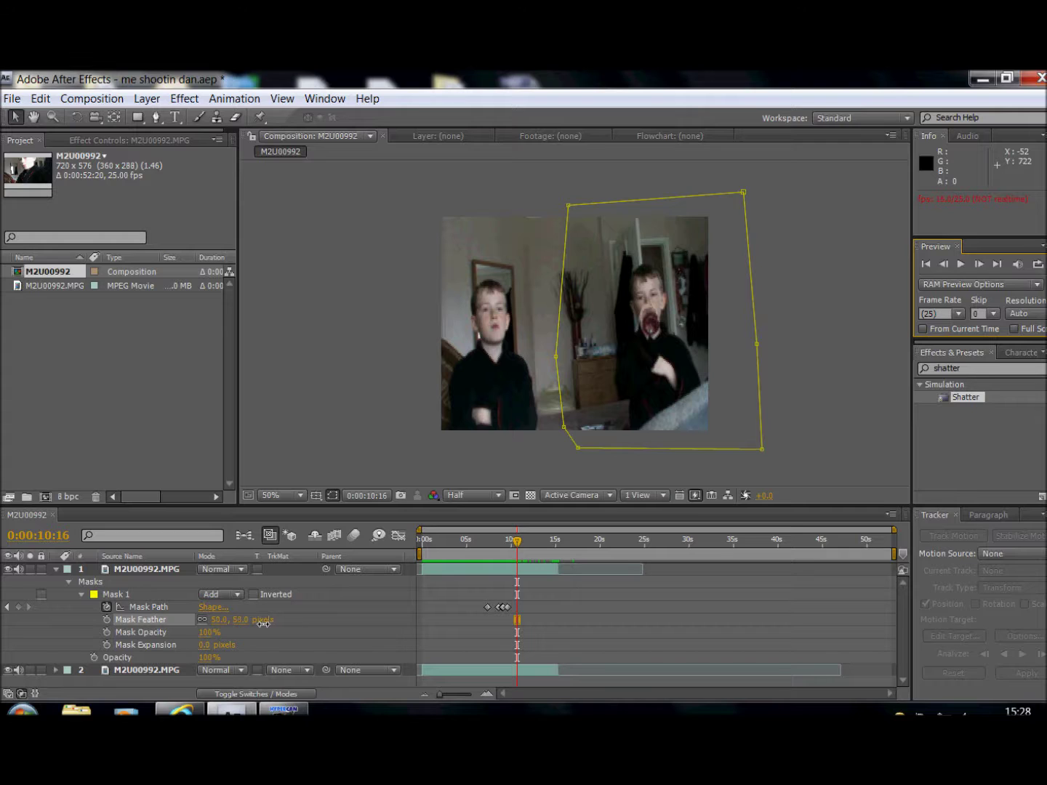
left_click(327, 396)
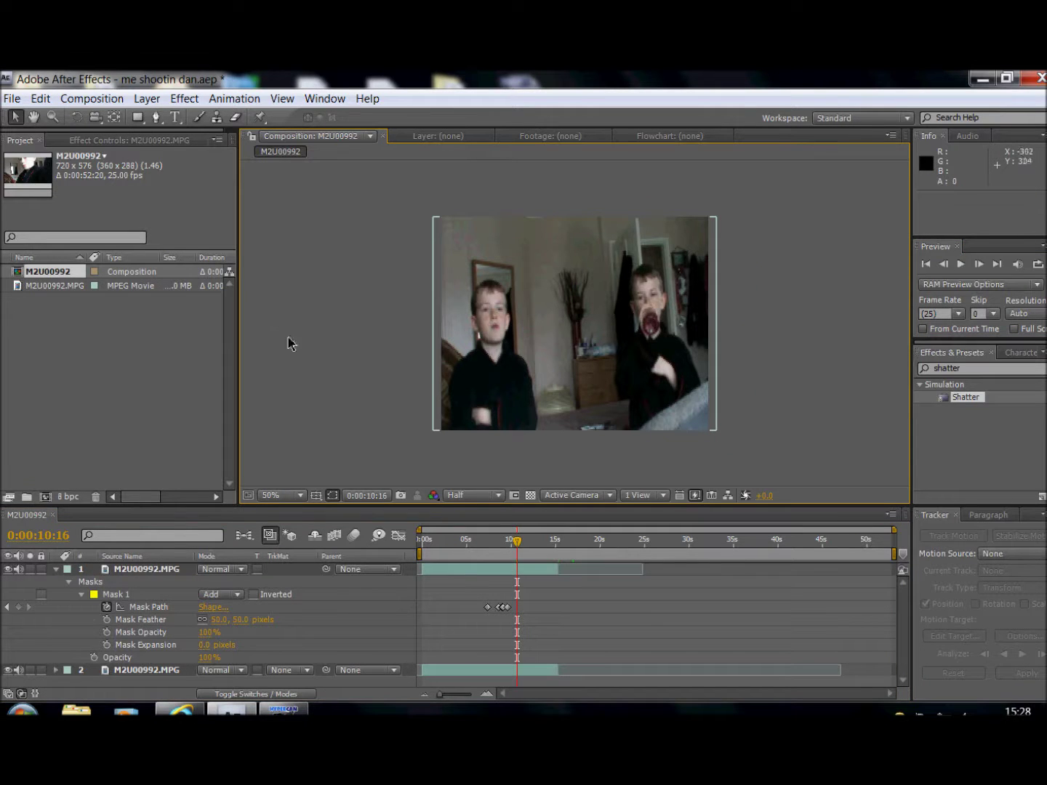
left_click_drag(517, 558, 484, 559)
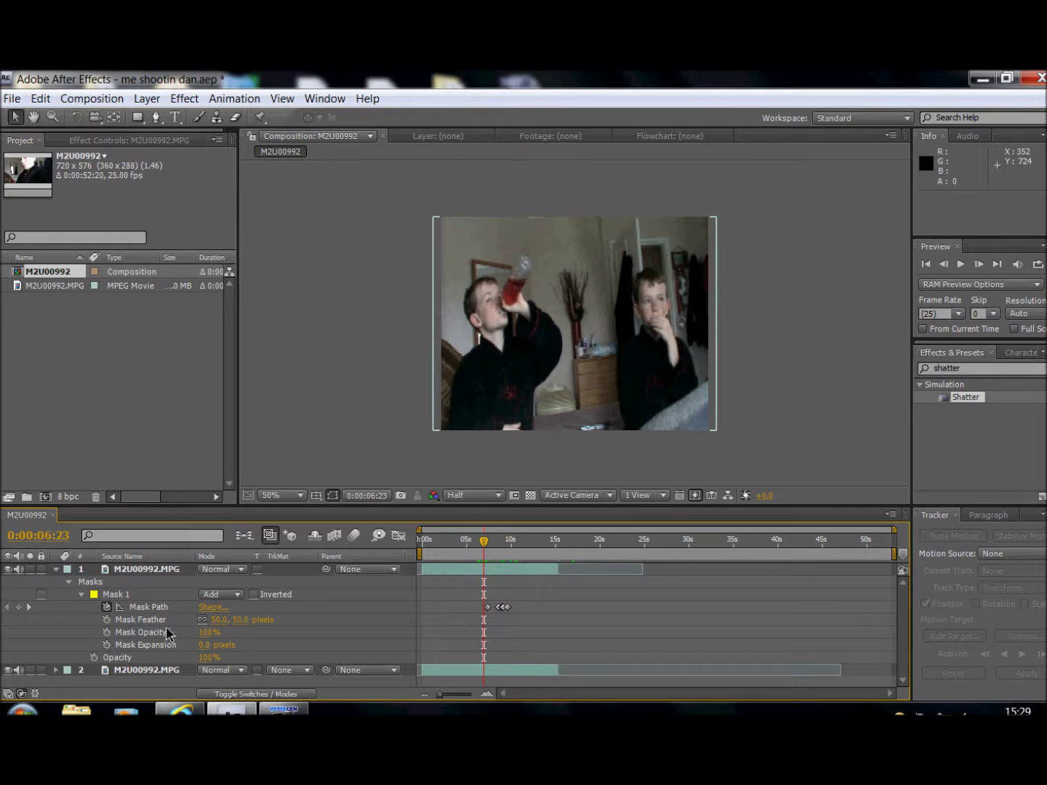
Step: Apply the Levels color correction effect to the upper layer and set its Gamma to 1.19 to match the lower layer's brightness
left_click(119, 574)
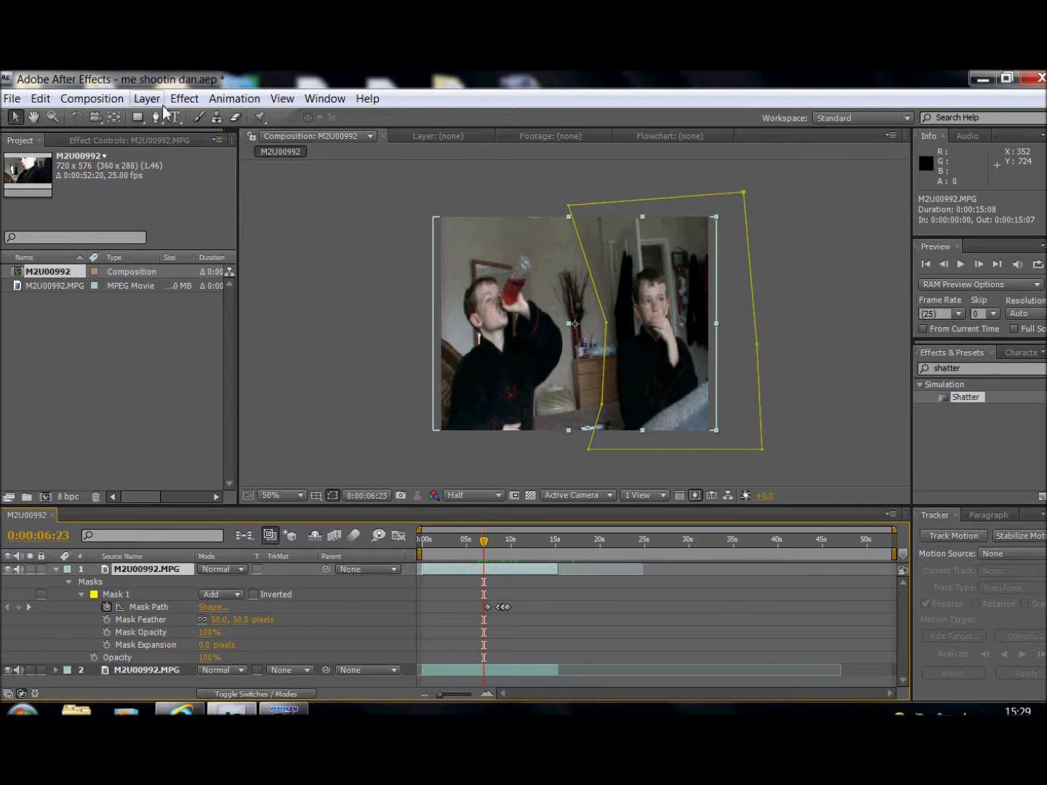
left_click(184, 98)
mouse_move(255, 249)
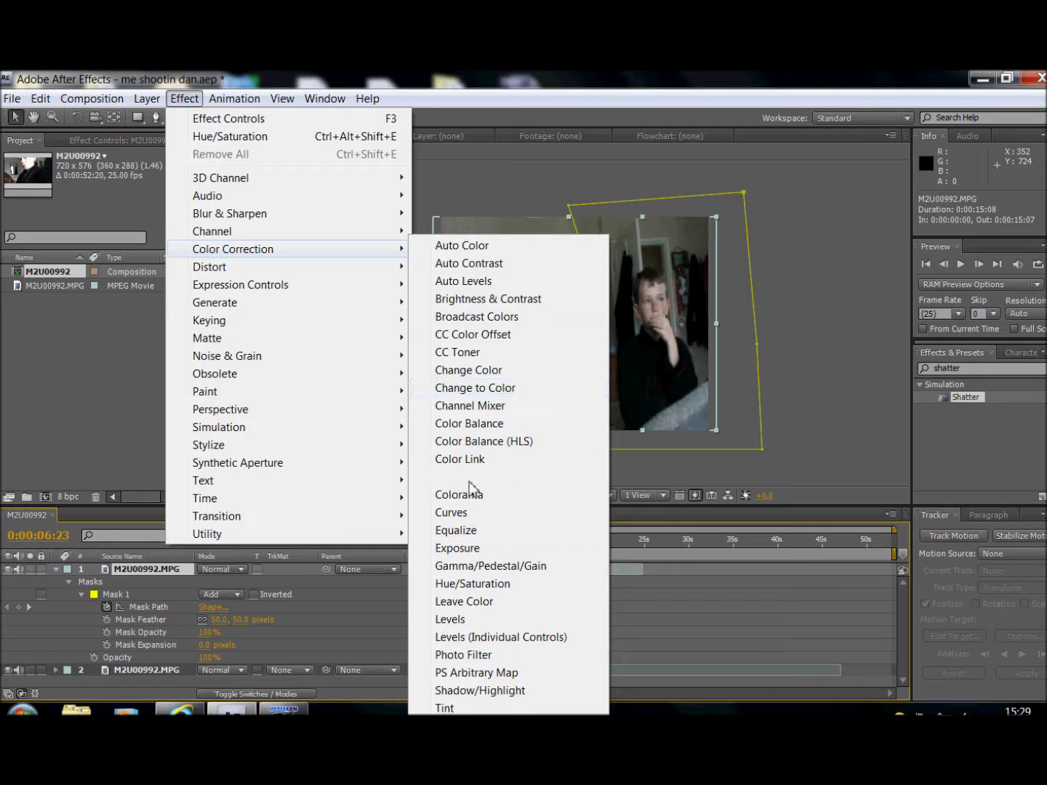
left_click(481, 620)
left_click_drag(141, 269, 133, 274)
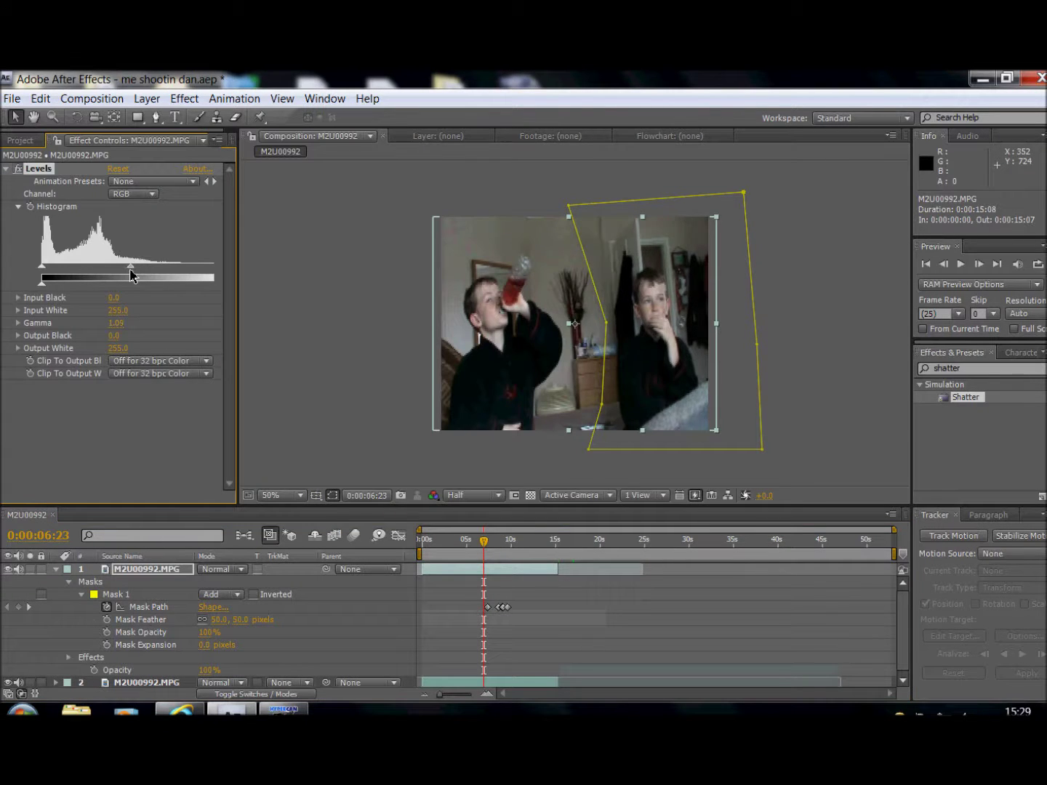
left_click(338, 325)
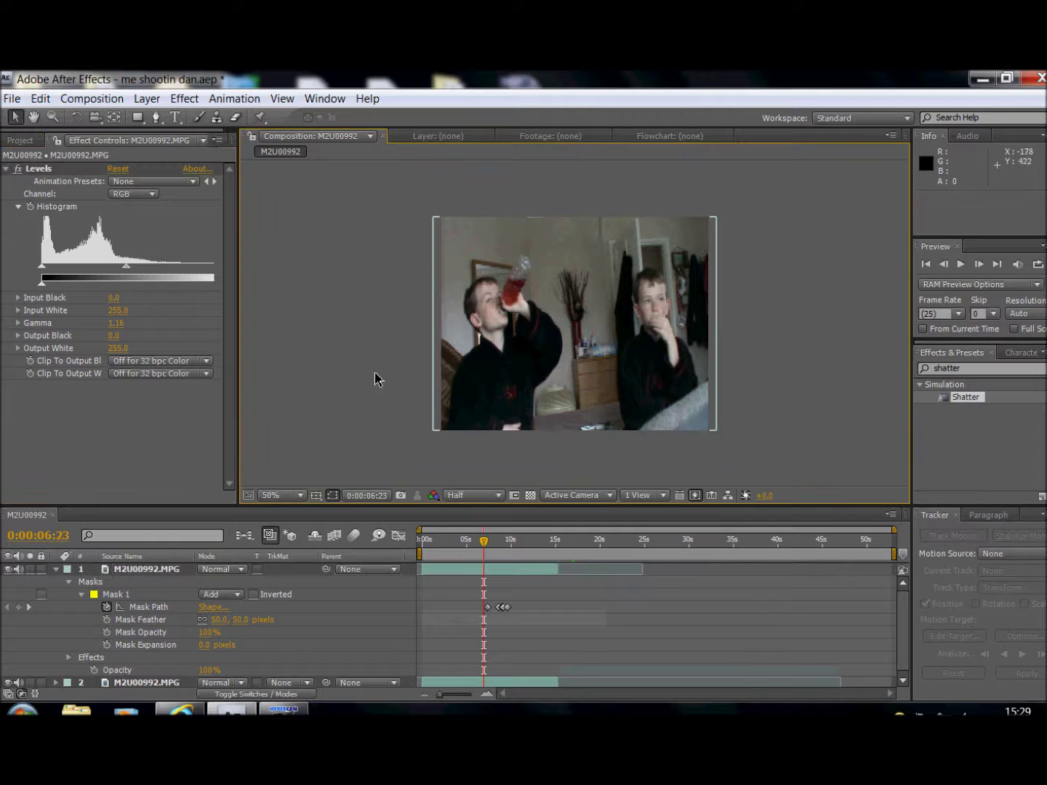
left_click_drag(487, 543, 507, 543)
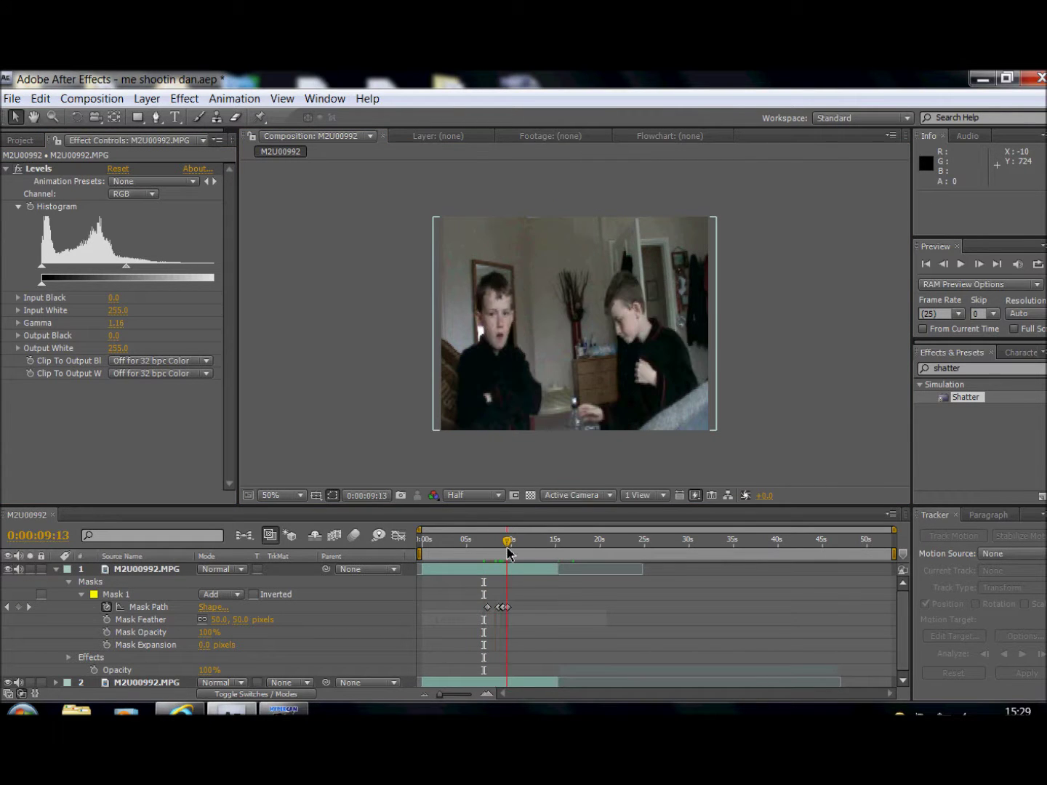
left_click(126, 268)
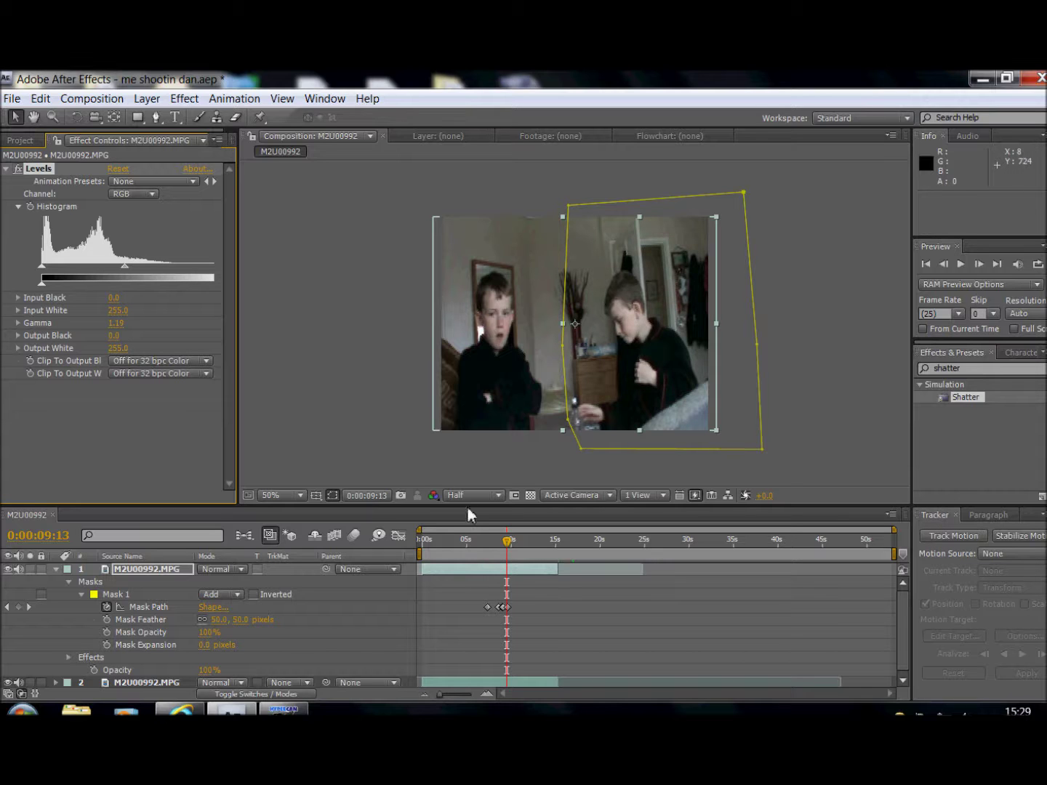
Step: Set the composition's preview resolution to Full and run a RAM preview from 0:00:00:00
left_click_drag(507, 541, 422, 542)
left_click(450, 478)
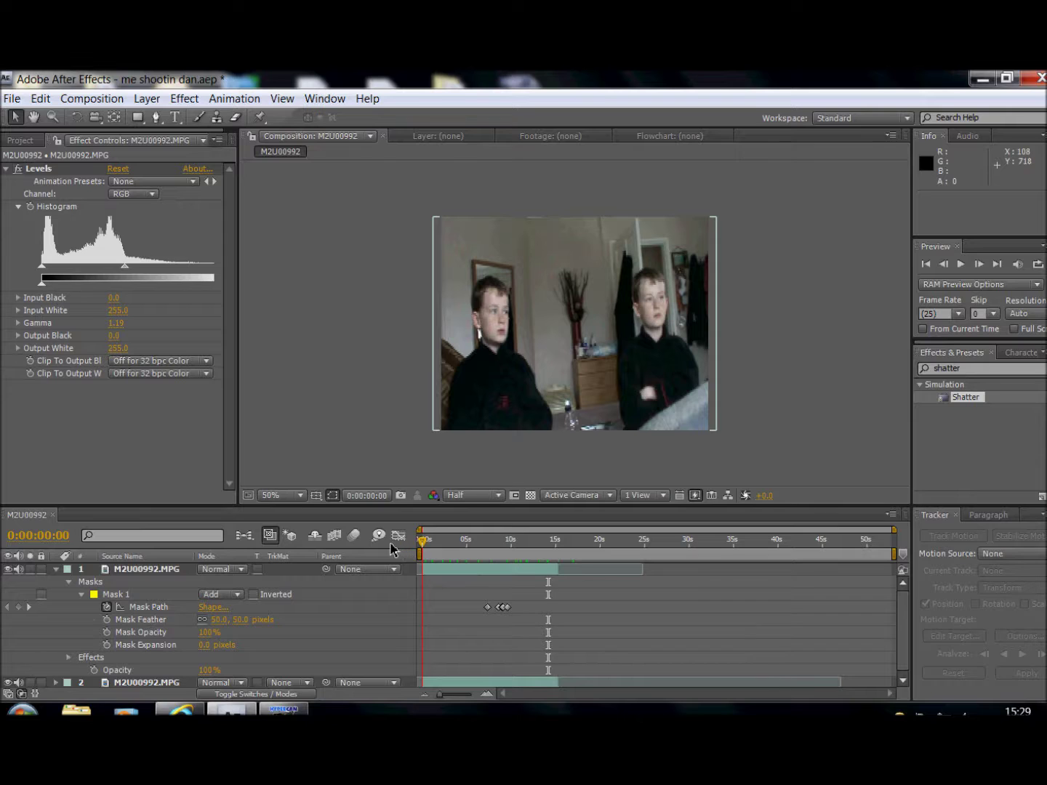
left_click(474, 497)
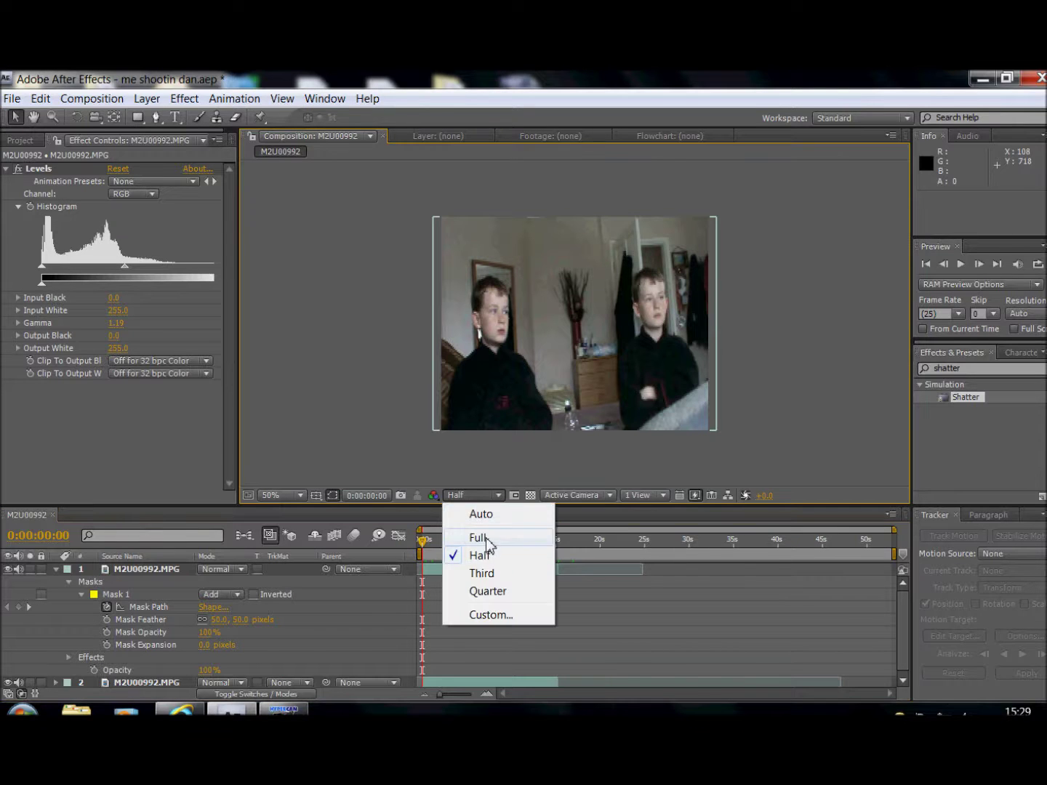
left_click(480, 537)
key("period")
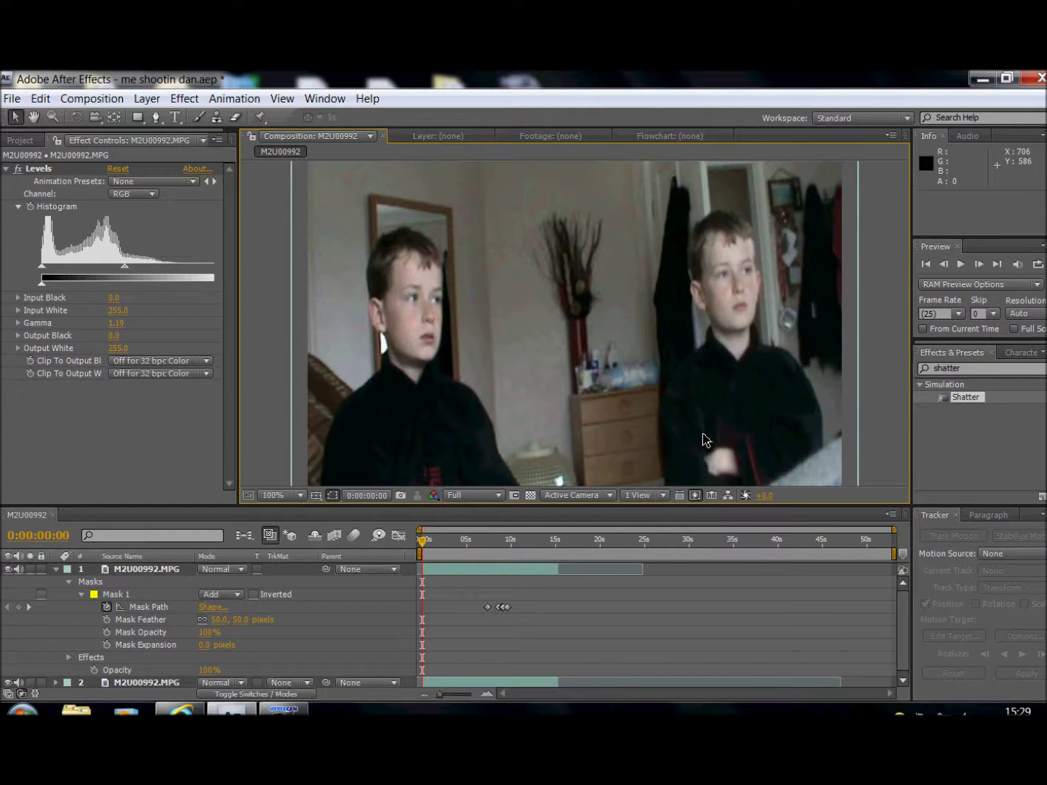
key("comma")
left_click(960, 263)
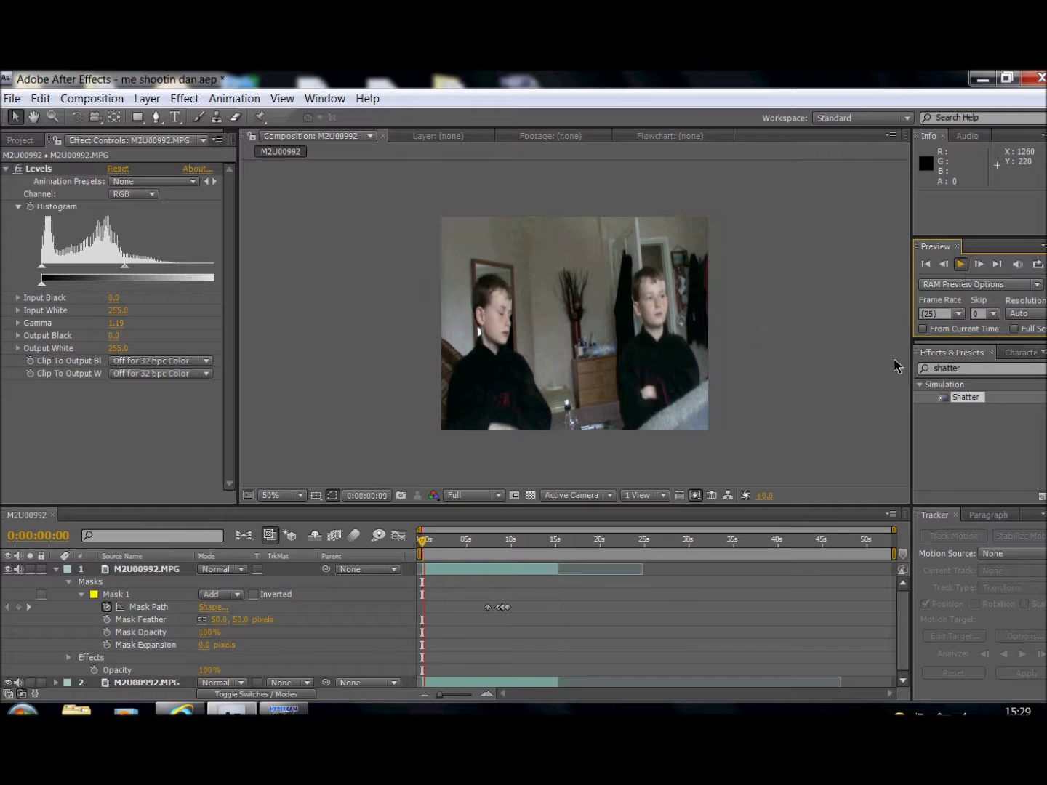
left_click(961, 264)
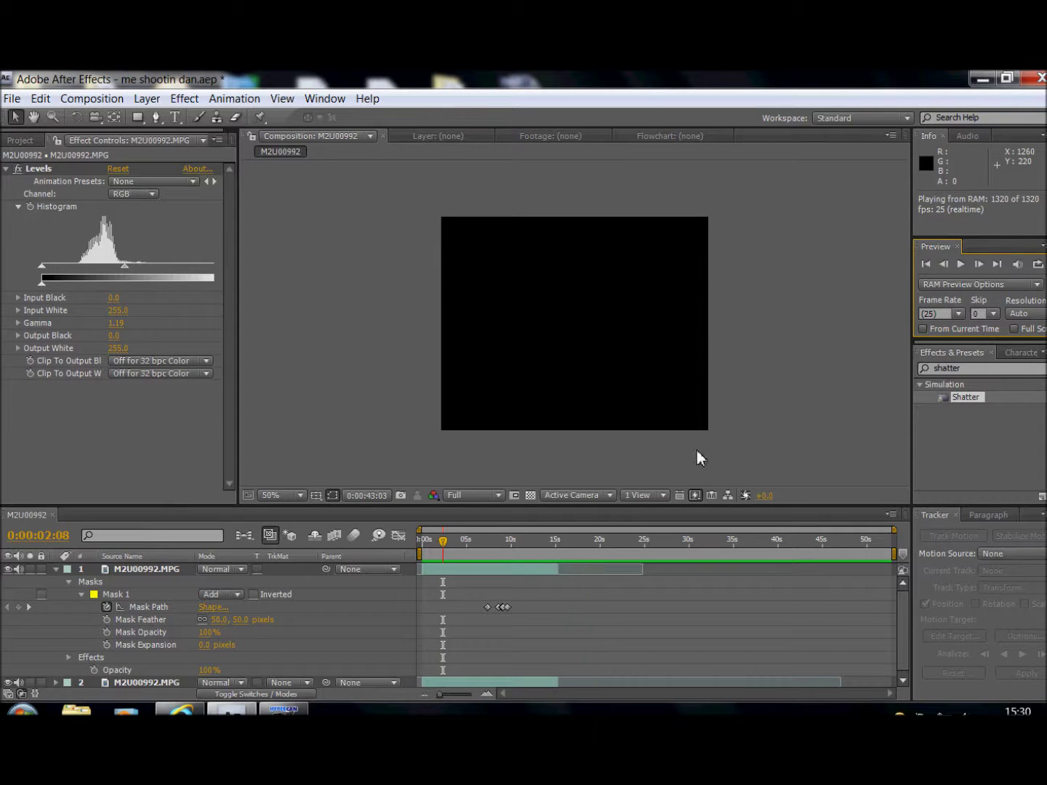
left_click(297, 709)
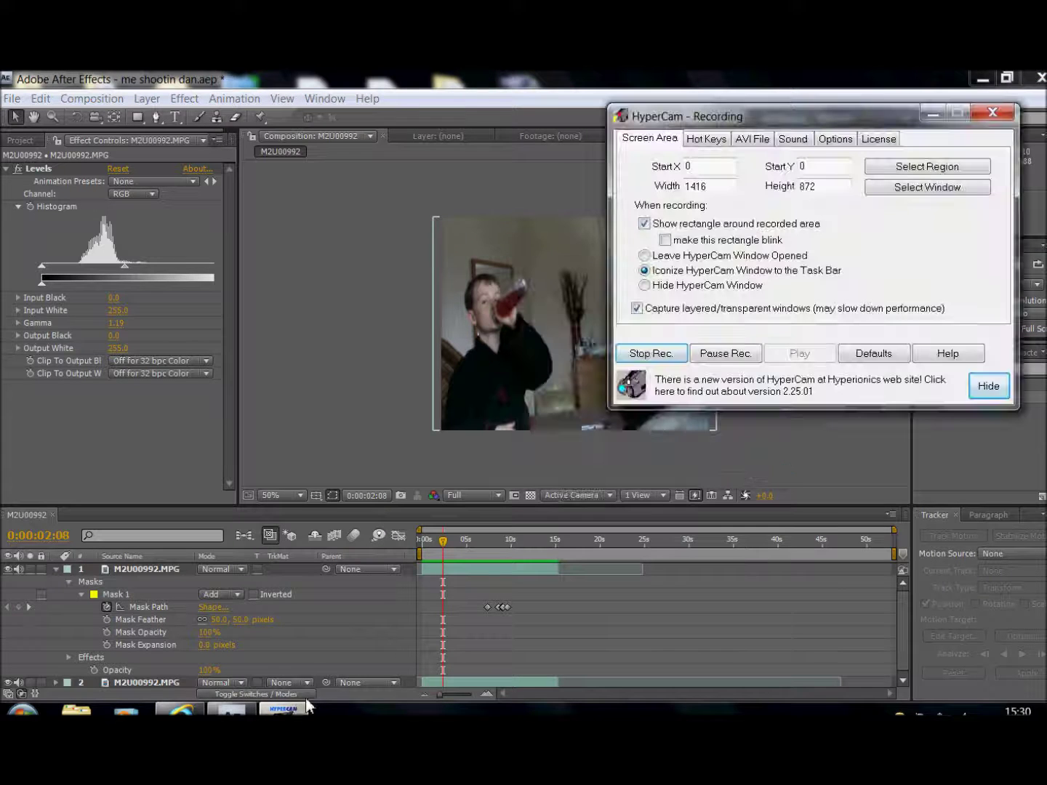